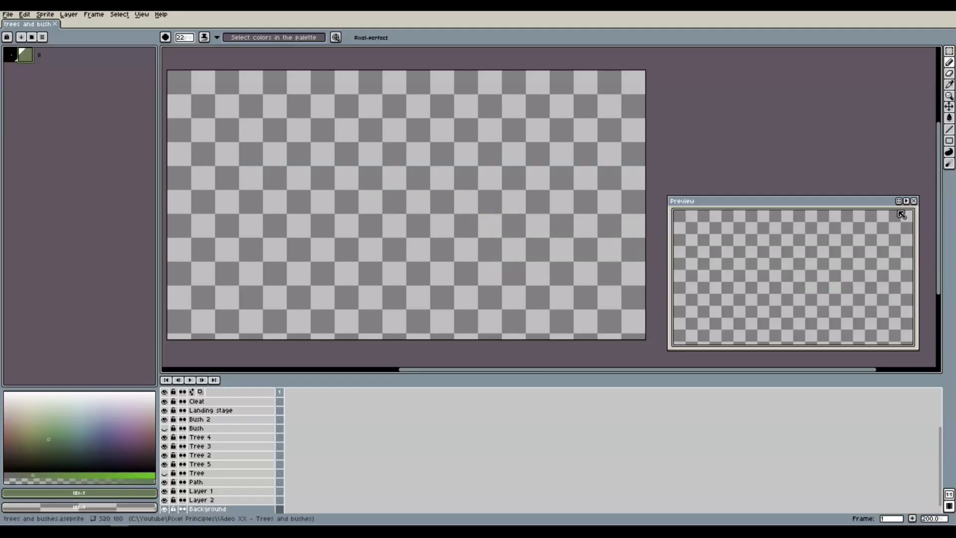
# Extend the palette into a five-shade green ramp, with darker and lighter tones around the base green, and remap it.
pyautogui.moveTo(39, 55); pyautogui.dragTo(110, 55)
pyautogui.click(55, 448)
pyautogui.click(58, 453)
pyautogui.click(68, 55)
pyautogui.click(78, 380)
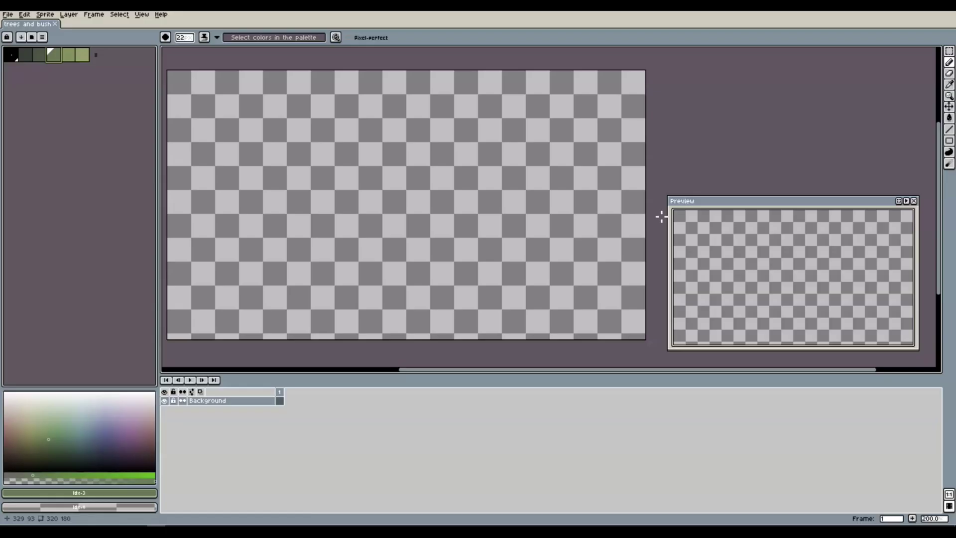
# Draw a small cluster of fanned-out leaves with a 1 px pencil in the dark green #435a44.
pyautogui.click(38, 60)
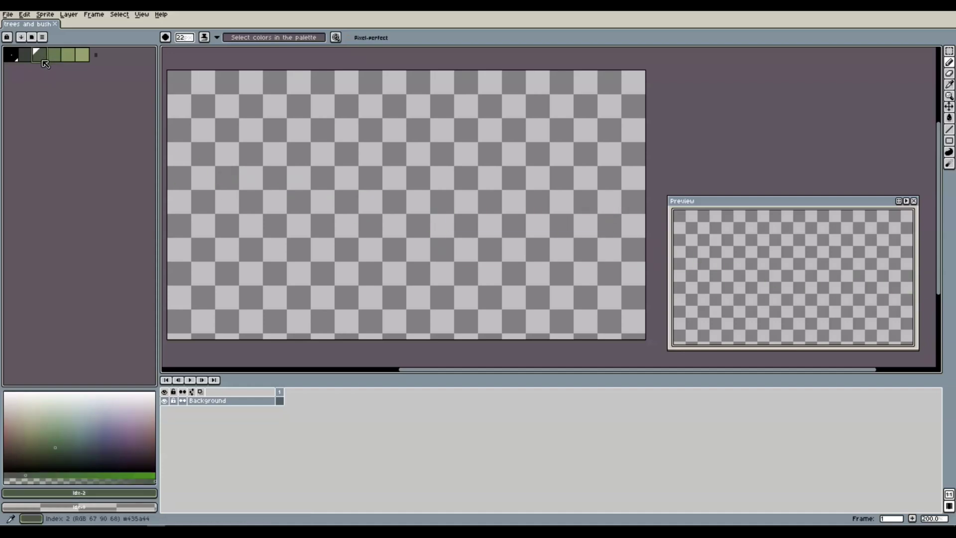
pyautogui.press('-')
pyautogui.press('-')
pyautogui.press('-')
pyautogui.press('-')
pyautogui.press('-')
pyautogui.press('-')
pyautogui.press('-')
pyautogui.press('-')
pyautogui.press('-')
pyautogui.press('-')
pyautogui.press('-')
pyautogui.press('-')
pyautogui.press('-')
pyautogui.press('-')
pyautogui.press('-')
pyautogui.press('-')
pyautogui.press('-')
pyautogui.press('-')
pyautogui.press('-')
pyautogui.press('-')
pyautogui.scroll(3, 368, 219)
pyautogui.moveTo(395, 215); pyautogui.dragTo(430, 198)
pyautogui.moveTo(388, 213)
pyautogui.mouseDown()
pyautogui.moveTo(358, 201)
pyautogui.moveTo(348, 209)
pyautogui.mouseUp()
pyautogui.moveTo(381, 220); pyautogui.dragTo(353, 239)
pyautogui.moveTo(404, 217); pyautogui.dragTo(429, 239)
# Add a separate layer for the leaf cluster and name it Brush.
pyautogui.hotkey('shift', 'n')
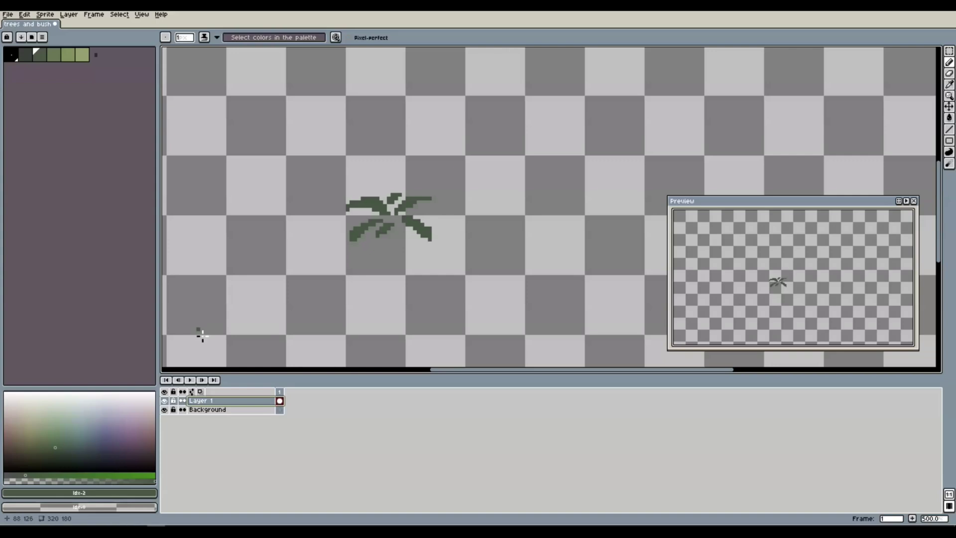
pyautogui.doubleClick(214, 400)
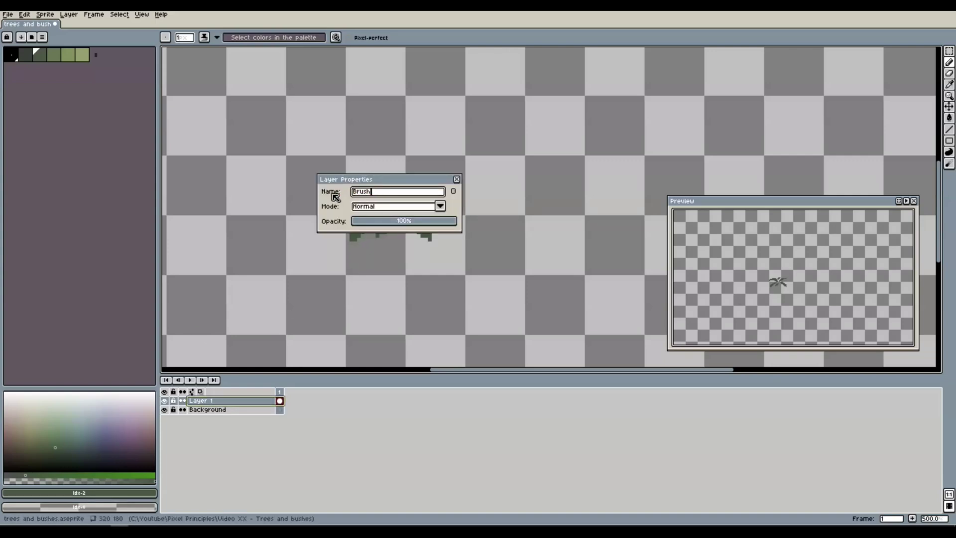
pyautogui.press('Return')
# Select the whole leaf cluster and turn it into a new custom brush.
pyautogui.press('m')
pyautogui.moveTo(322, 176); pyautogui.dragTo(464, 258)
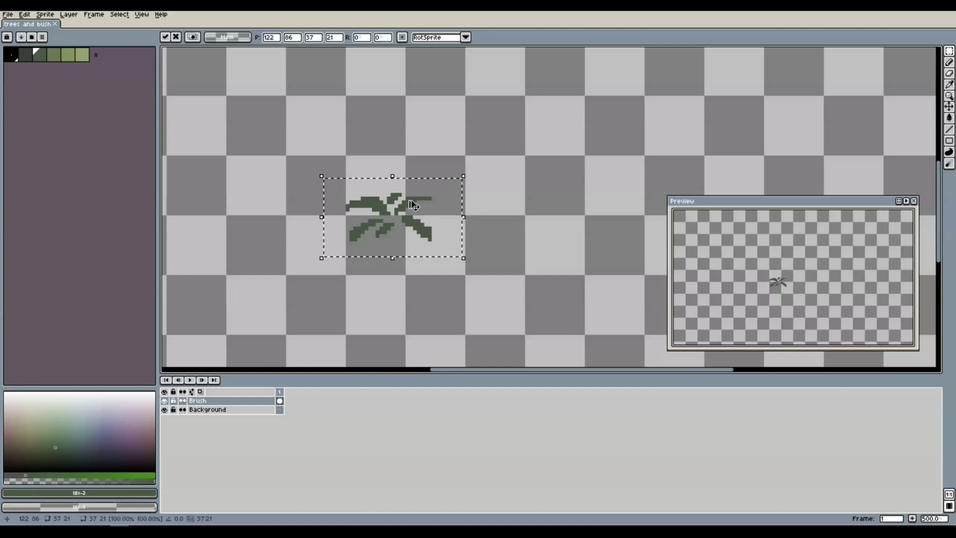
pyautogui.hotkey('ctrl', 'b')
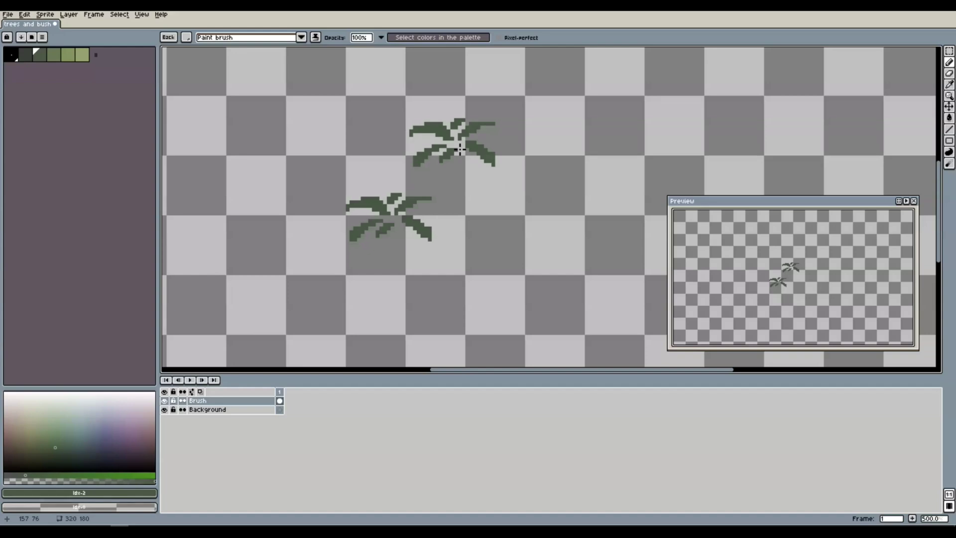
pyautogui.click(24, 14)
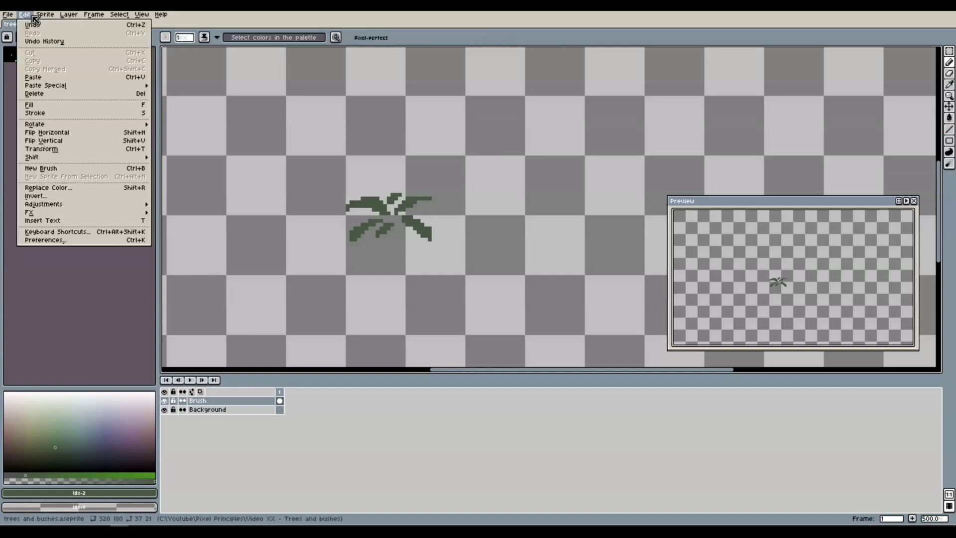
pyautogui.click(66, 171)
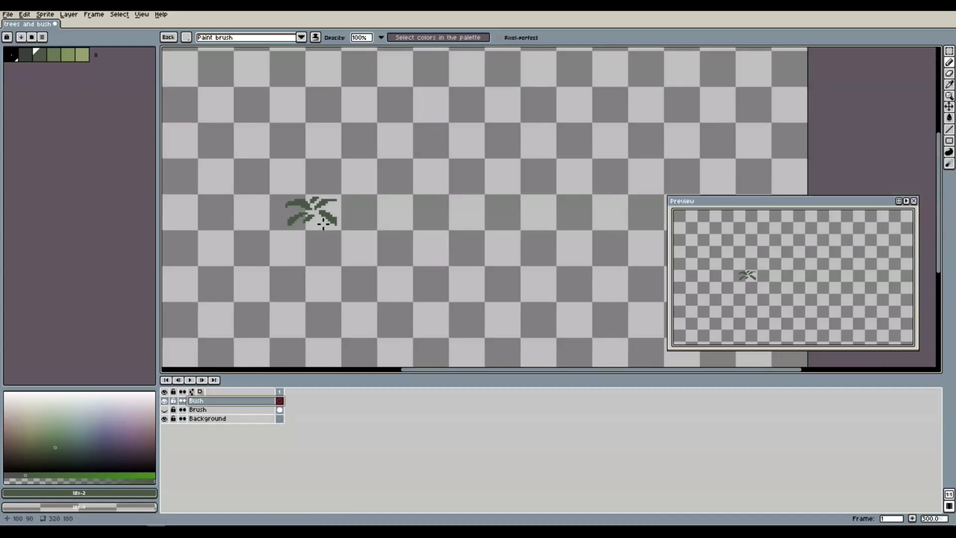
# Stamp overlapping dark green leaf clusters on the Bush layer to form the bush's low, wide base.
pyautogui.click(343, 227)
pyautogui.click(363, 210)
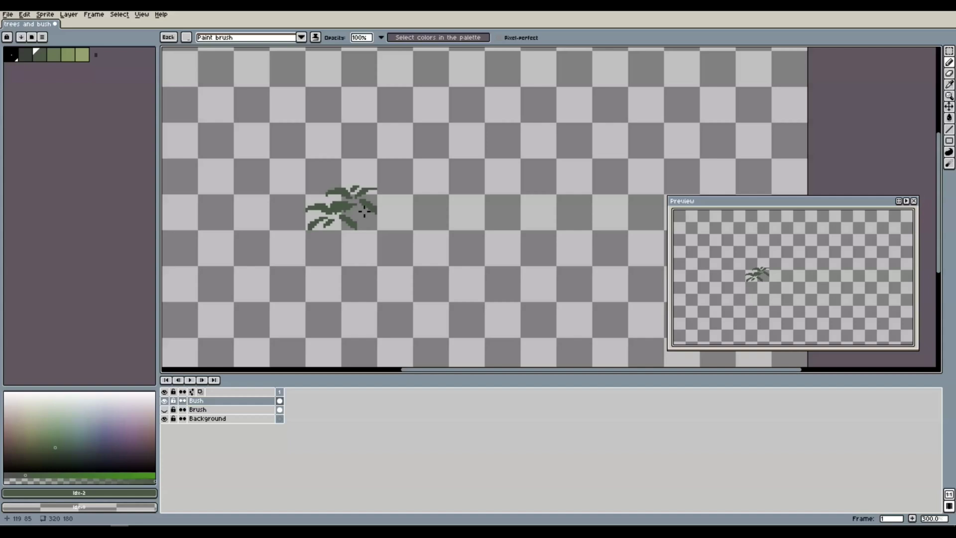
pyautogui.click(393, 217)
pyautogui.click(369, 226)
pyautogui.click(393, 235)
pyautogui.click(419, 224)
pyautogui.click(449, 231)
pyautogui.click(432, 230)
pyautogui.click(433, 216)
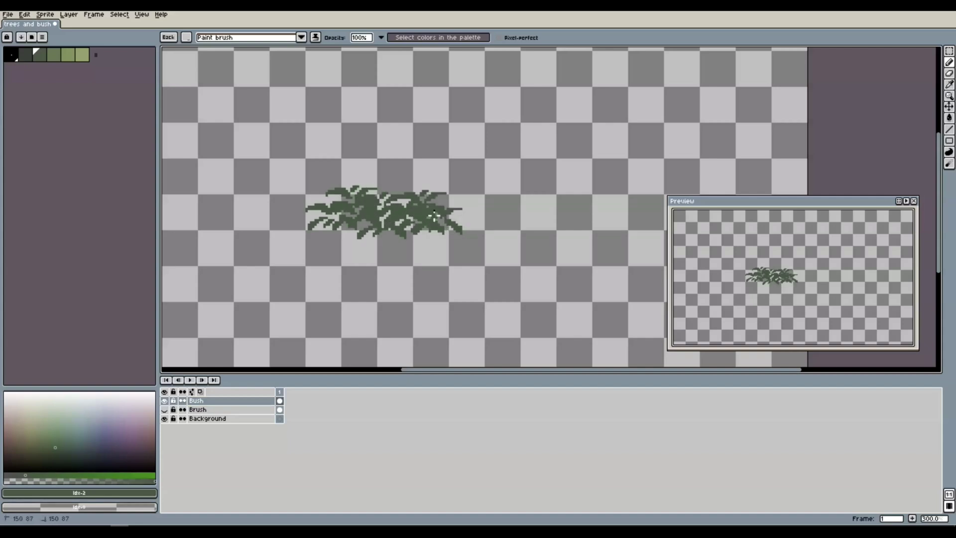
# Stamp more dark green leaves over the middle and upper part to fill the bush into a rounded mound.
pyautogui.click(405, 203)
pyautogui.moveTo(414, 203)
pyautogui.mouseDown()
pyautogui.moveTo(347, 200)
pyautogui.moveTo(371, 203)
pyautogui.moveTo(370, 216)
pyautogui.moveTo(443, 200)
pyautogui.moveTo(449, 209)
pyautogui.moveTo(440, 223)
pyautogui.moveTo(372, 241)
pyautogui.mouseUp()
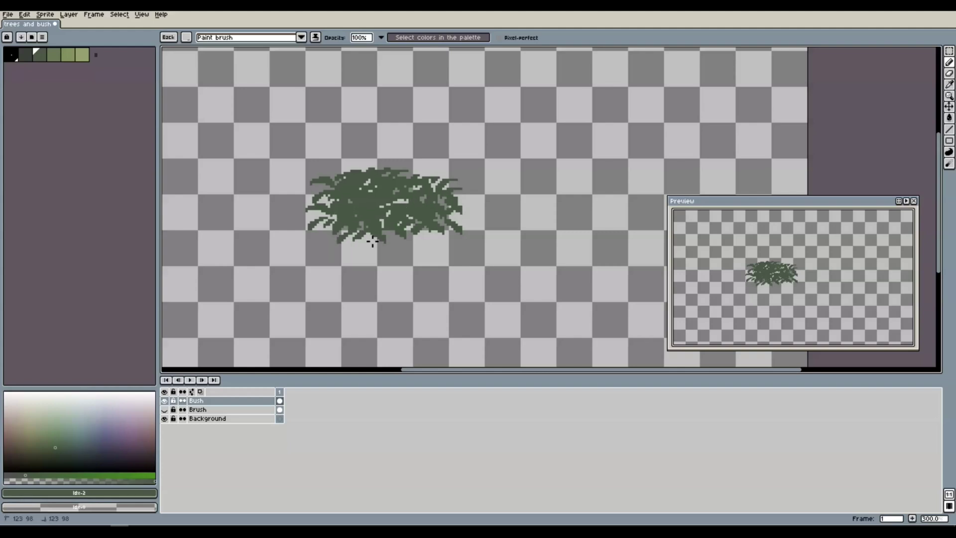
pyautogui.moveTo(408, 189)
pyautogui.mouseDown()
pyautogui.moveTo(438, 172)
pyautogui.moveTo(364, 162)
pyautogui.moveTo(329, 172)
pyautogui.mouseUp()
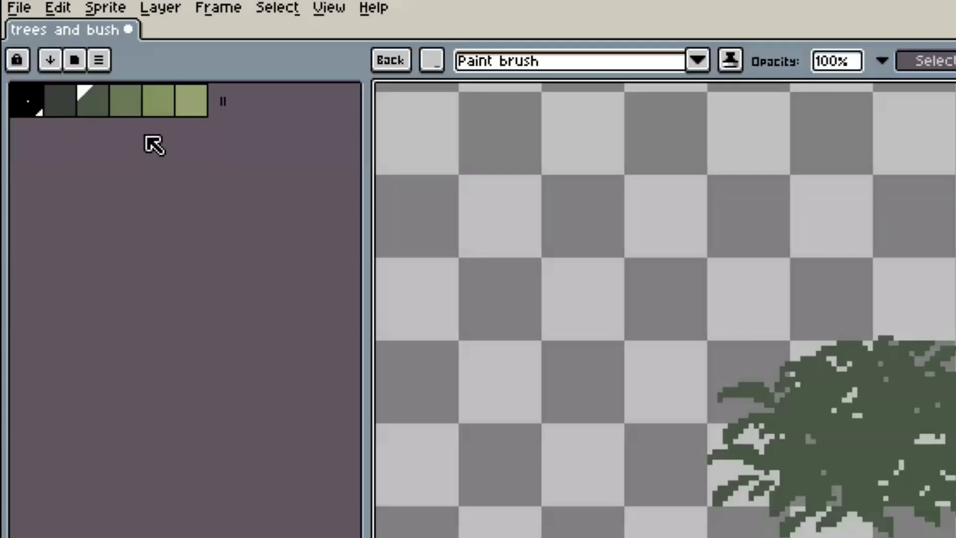
# Stamp leaf clusters in the mid green (index 3) over the upper half of the bush.
pyautogui.click(130, 107)
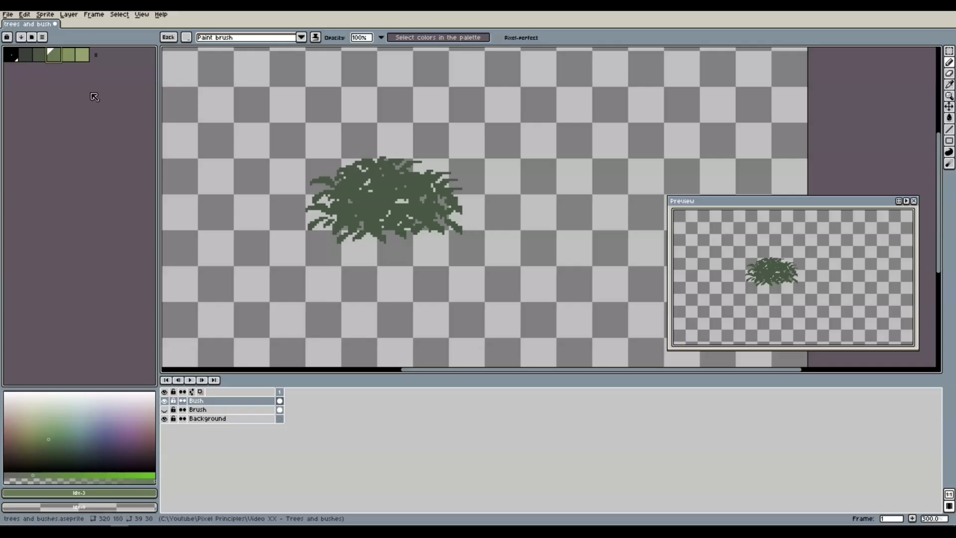
pyautogui.click(349, 203)
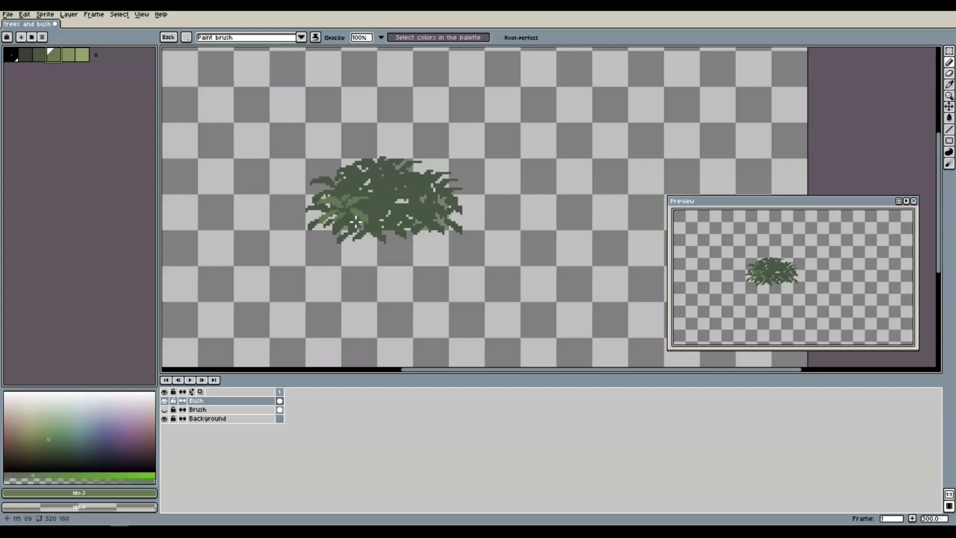
pyautogui.click(358, 218)
pyautogui.click(364, 176)
pyautogui.click(390, 190)
pyautogui.click(365, 190)
pyautogui.click(415, 189)
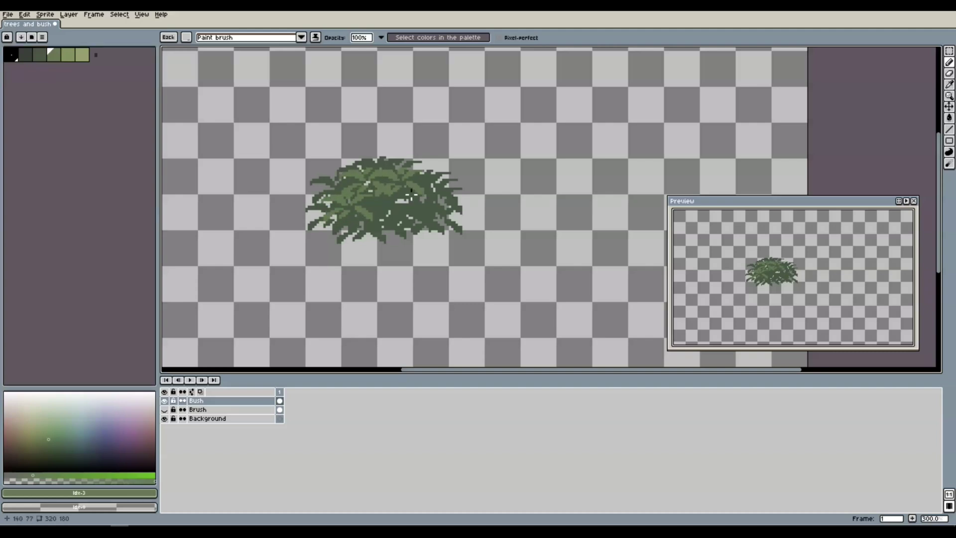
pyautogui.click(394, 178)
pyautogui.click(403, 180)
pyautogui.click(389, 172)
pyautogui.click(427, 191)
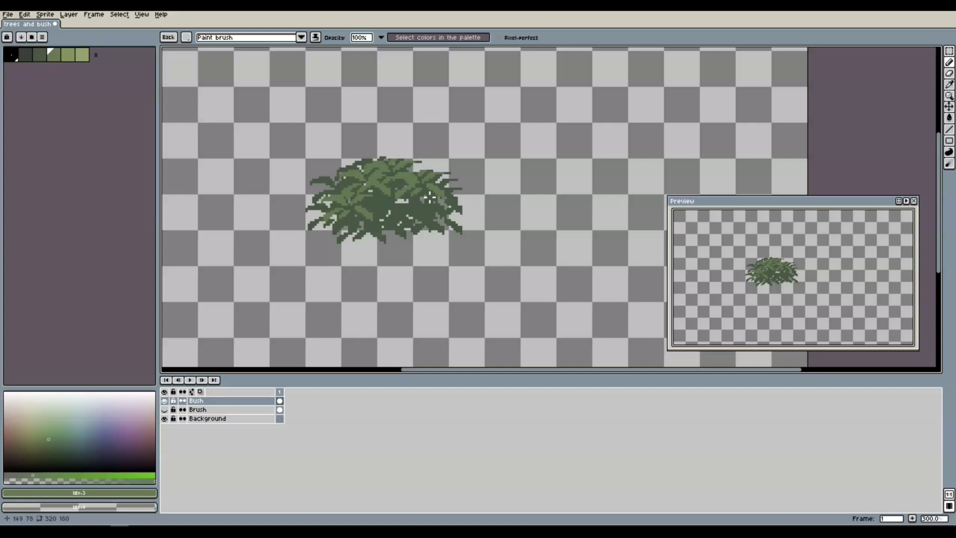
# Continue stamping mid green leaves across the bush's right side, lower edge and left side.
pyautogui.click(417, 211)
pyautogui.click(440, 216)
pyautogui.click(394, 224)
pyautogui.click(351, 227)
pyautogui.click(376, 230)
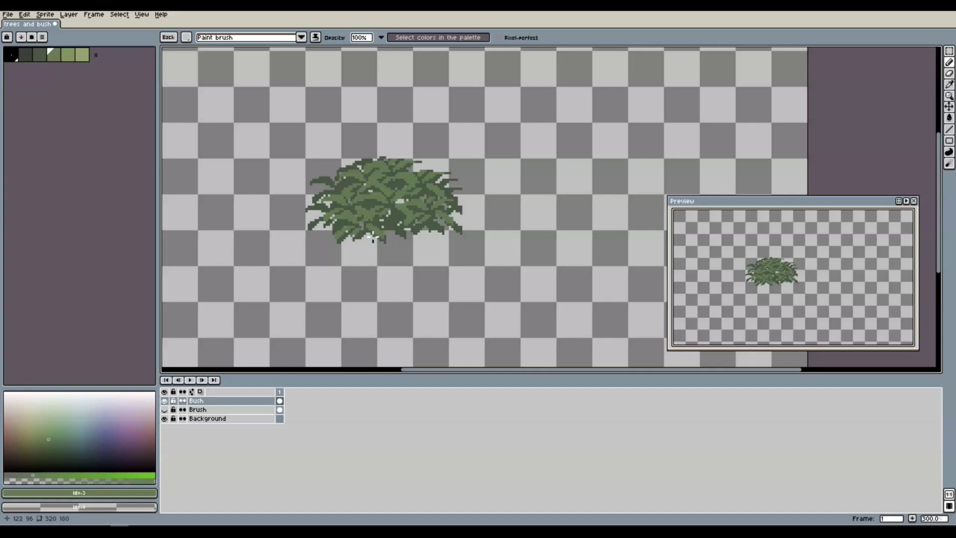
pyautogui.click(399, 239)
pyautogui.click(336, 221)
pyautogui.click(323, 202)
pyautogui.click(331, 188)
pyautogui.click(357, 187)
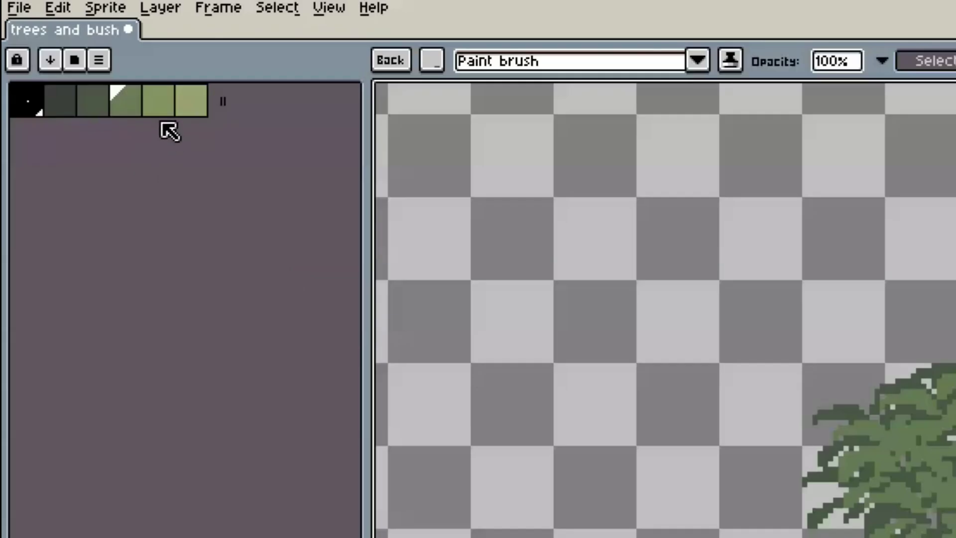
# Stamp lighter green (index 4) highlight leaves on the top and right side of the bush, and save the sprite.
pyautogui.click(164, 111)
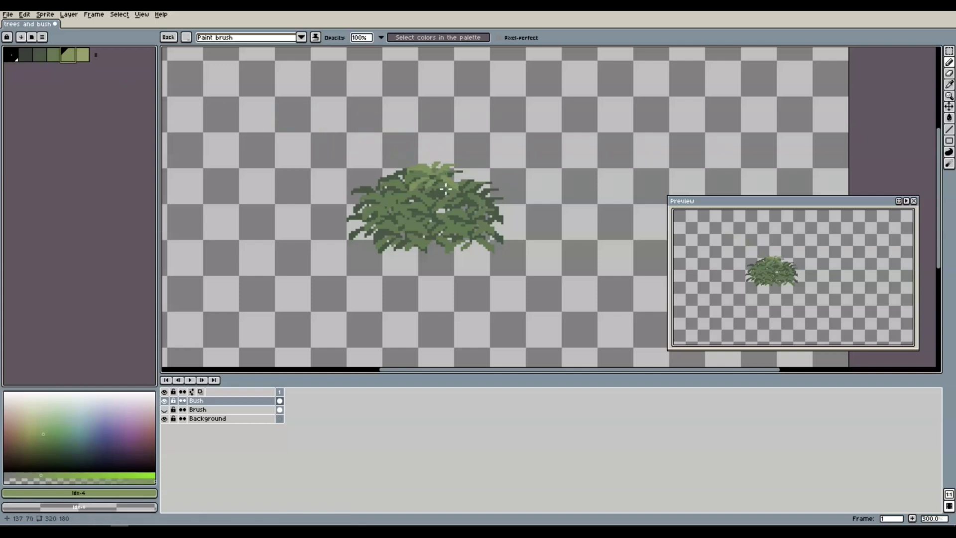
pyautogui.click(452, 193)
pyautogui.click(483, 209)
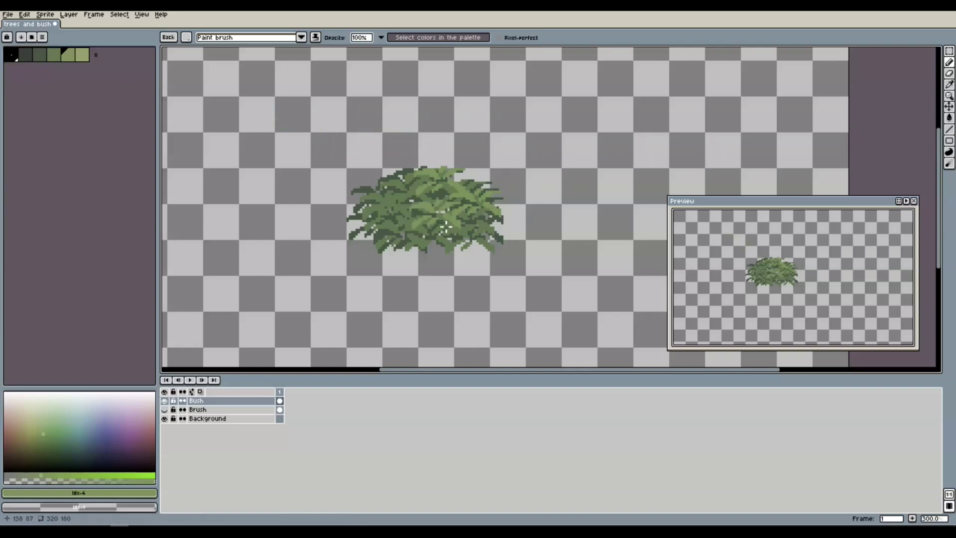
pyautogui.moveTo(444, 226)
pyautogui.mouseDown()
pyautogui.moveTo(413, 219)
pyautogui.moveTo(441, 203)
pyautogui.moveTo(418, 247)
pyautogui.moveTo(468, 245)
pyautogui.moveTo(505, 229)
pyautogui.moveTo(498, 247)
pyautogui.mouseUp()
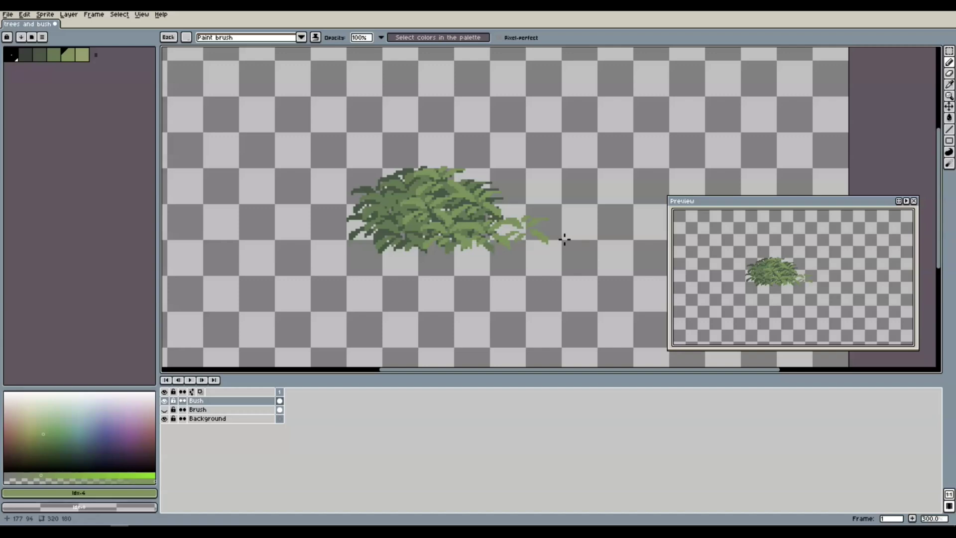
pyautogui.hotkey('ctrl', 's')
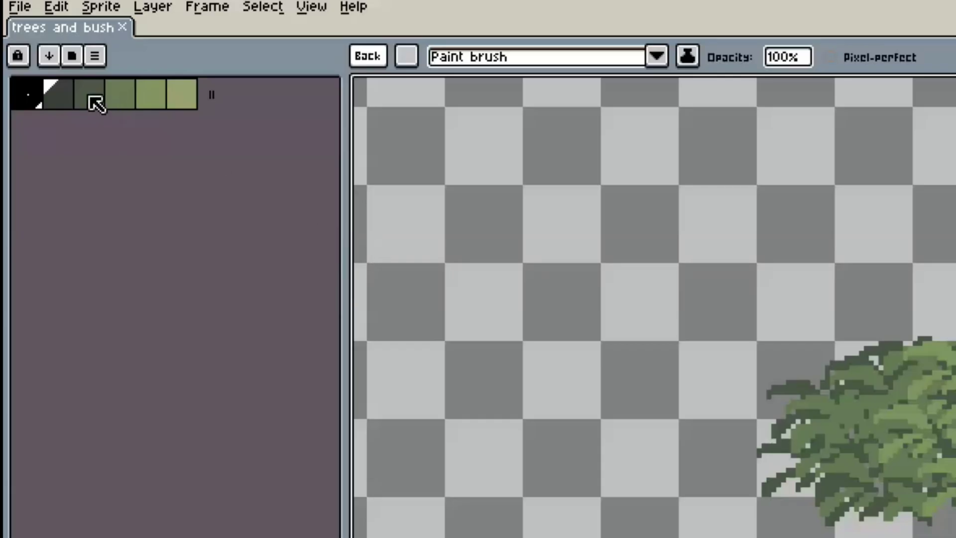
# Select the five green palette colors, return to the standard pencil brush and set its ink to Shading.
pyautogui.moveTo(57, 95); pyautogui.dragTo(179, 99)
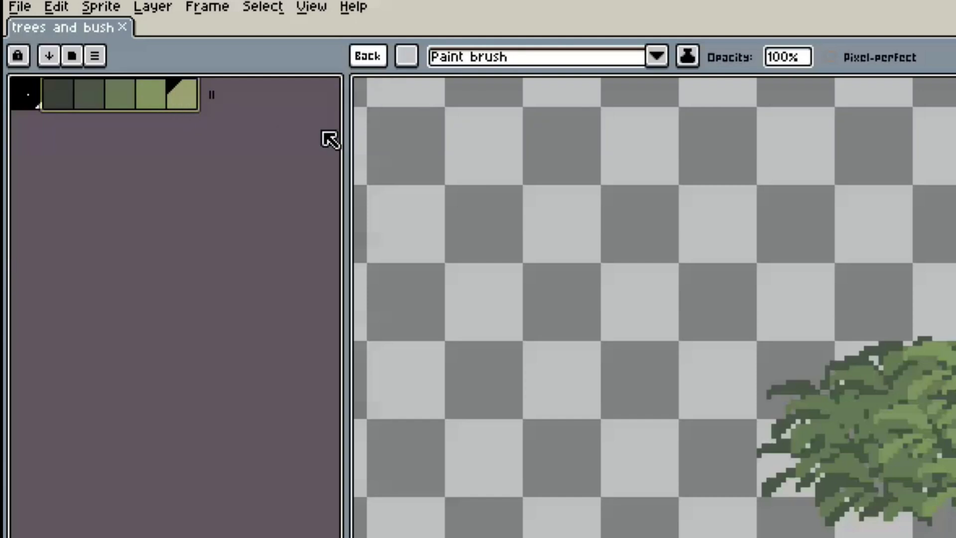
pyautogui.click(381, 59)
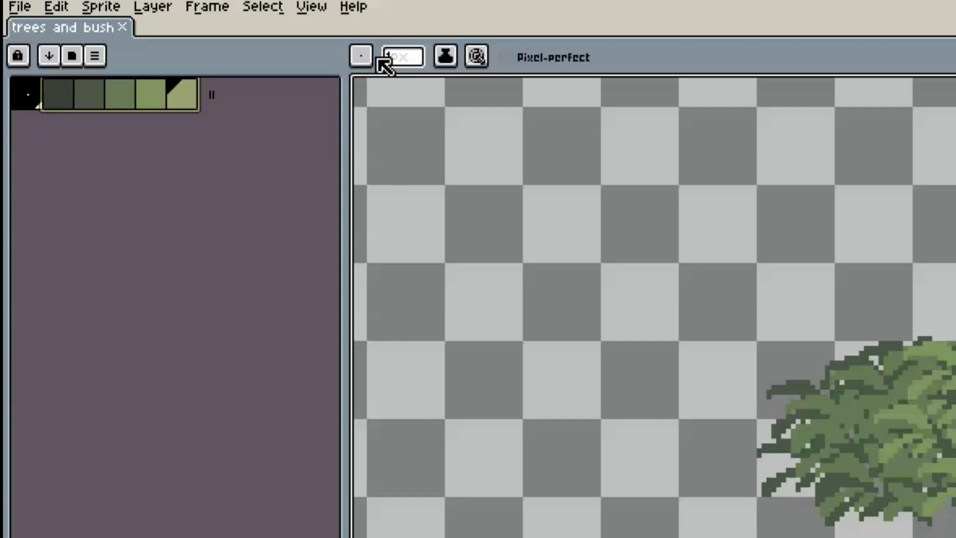
pyautogui.click(452, 56)
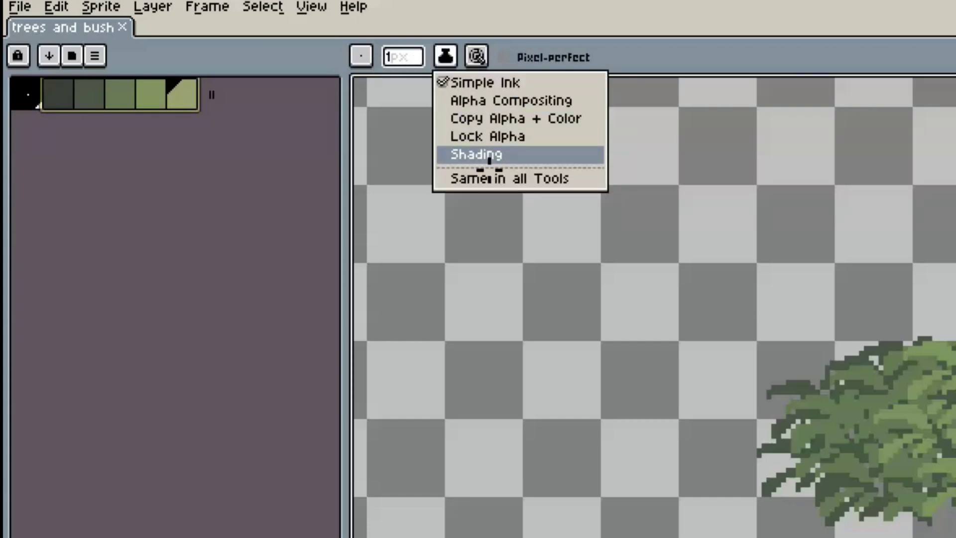
pyautogui.click(485, 155)
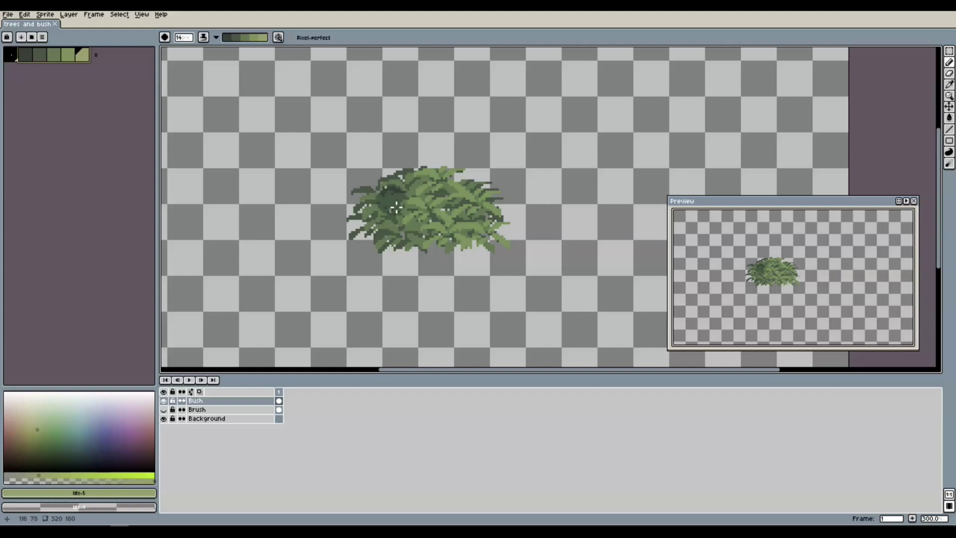
# Resize the shading brush to 4 px and darken leaves across the bush's left side.
pyautogui.press('-')
pyautogui.press('-')
pyautogui.press('-')
pyautogui.press('-')
pyautogui.press('-')
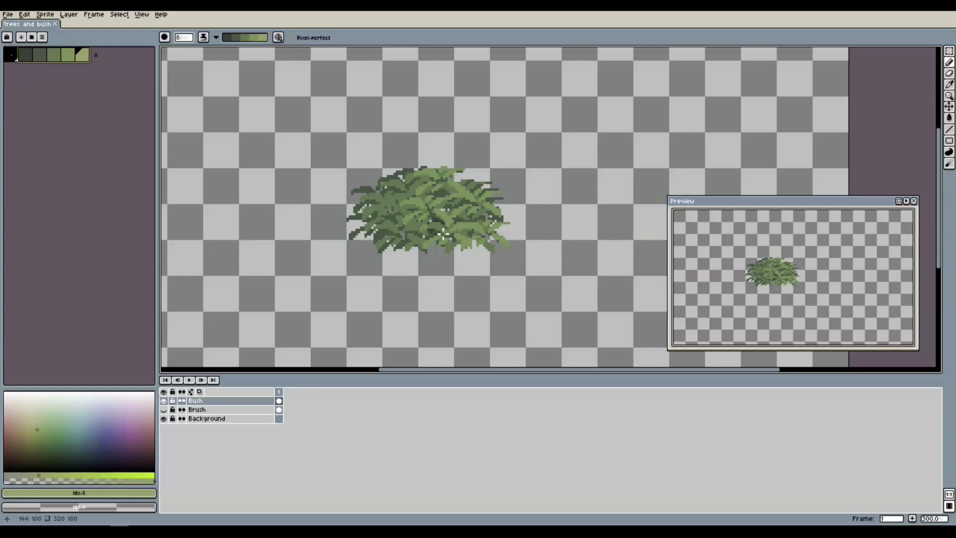
pyautogui.press('+')
pyautogui.press('+')
pyautogui.press('+')
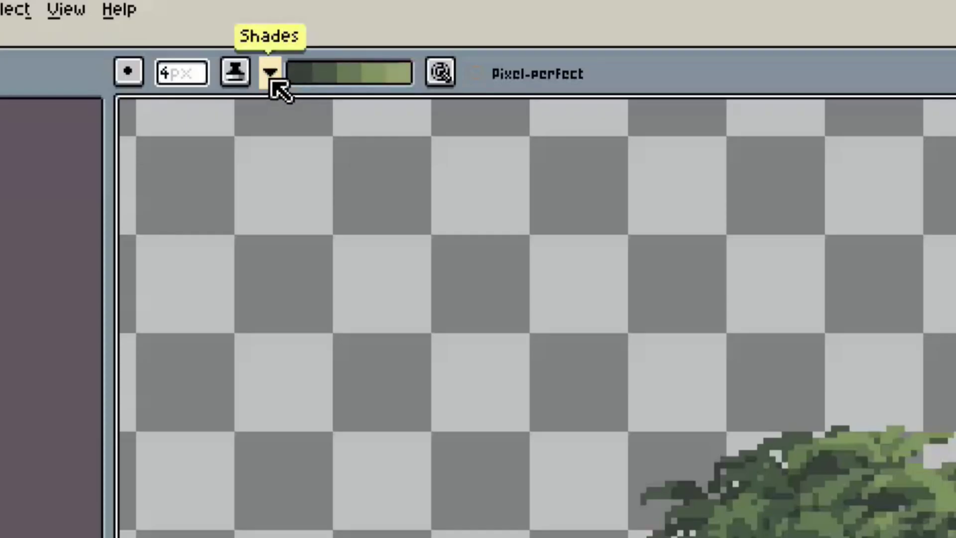
# Reverse the shade and lighten the leaves in the middle of the bush with a 15 px brush, saving the sprite.
pyautogui.click(216, 39)
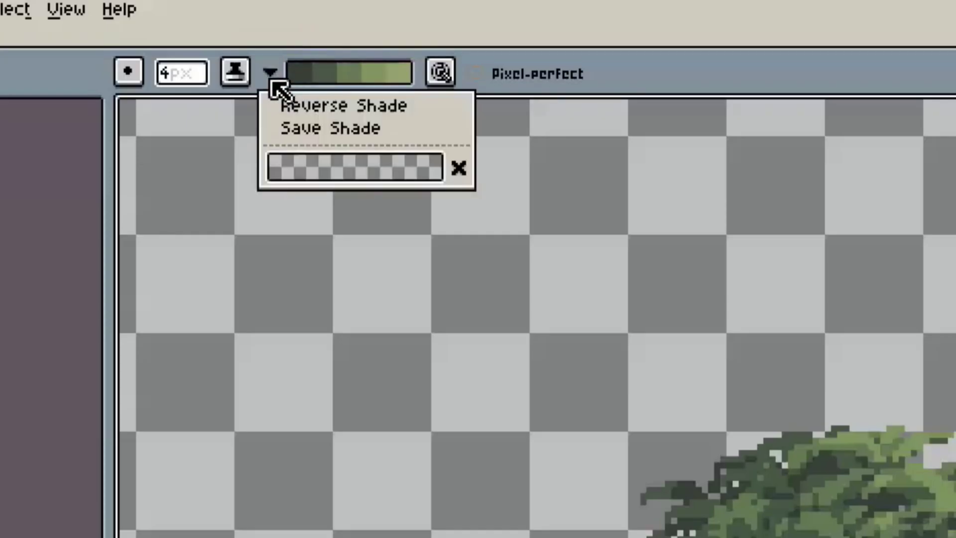
pyautogui.click(296, 109)
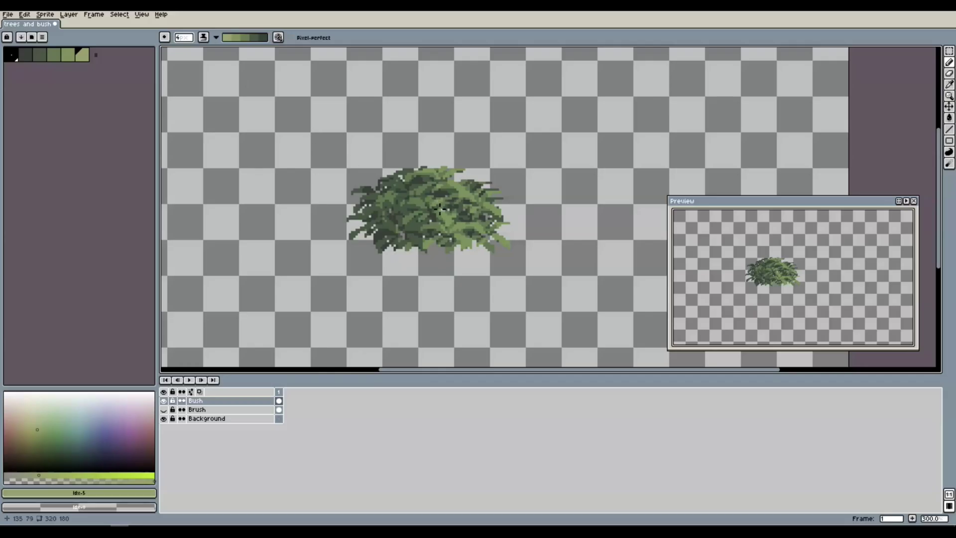
pyautogui.keyDown('ctrl'); pyautogui.scroll(-8, 443, 211); pyautogui.keyUp('ctrl')
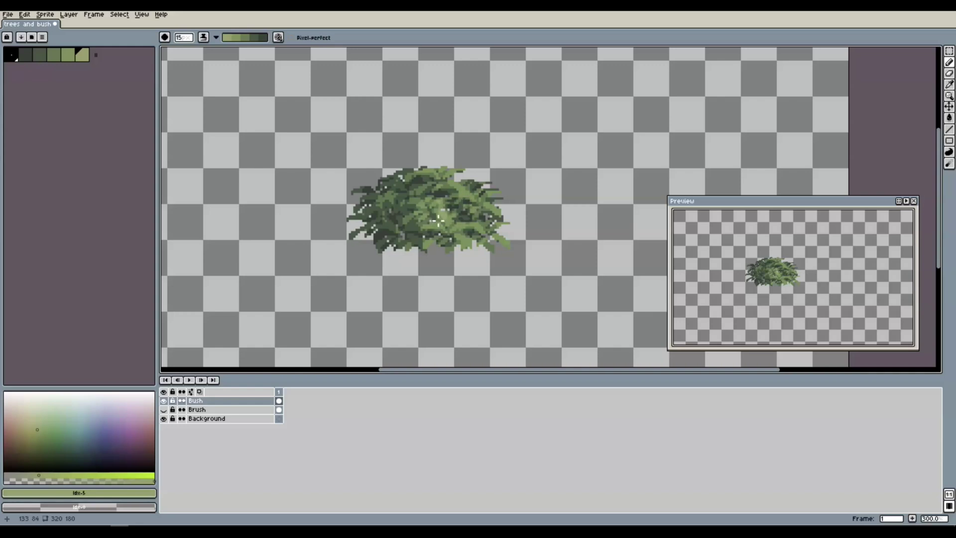
pyautogui.click(419, 207)
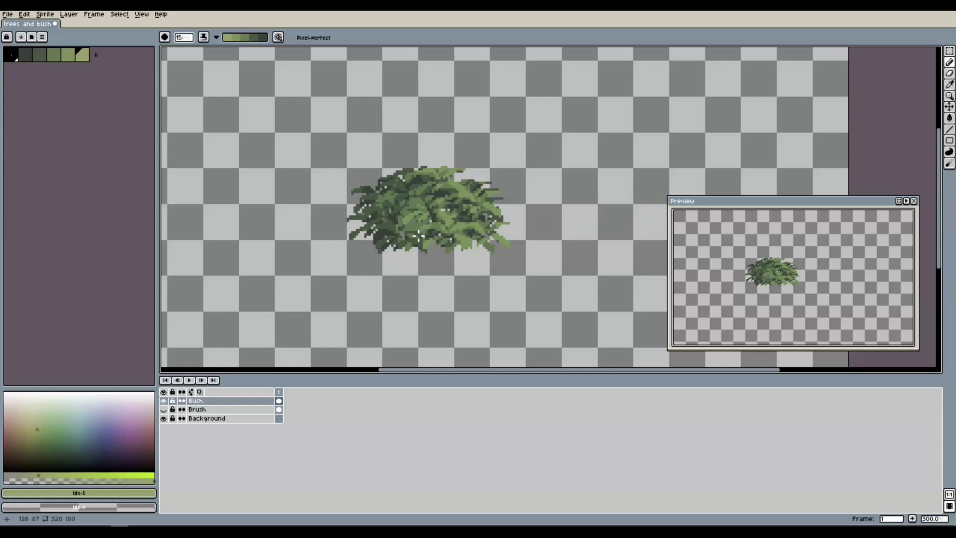
pyautogui.scroll(-7, 428, 199)
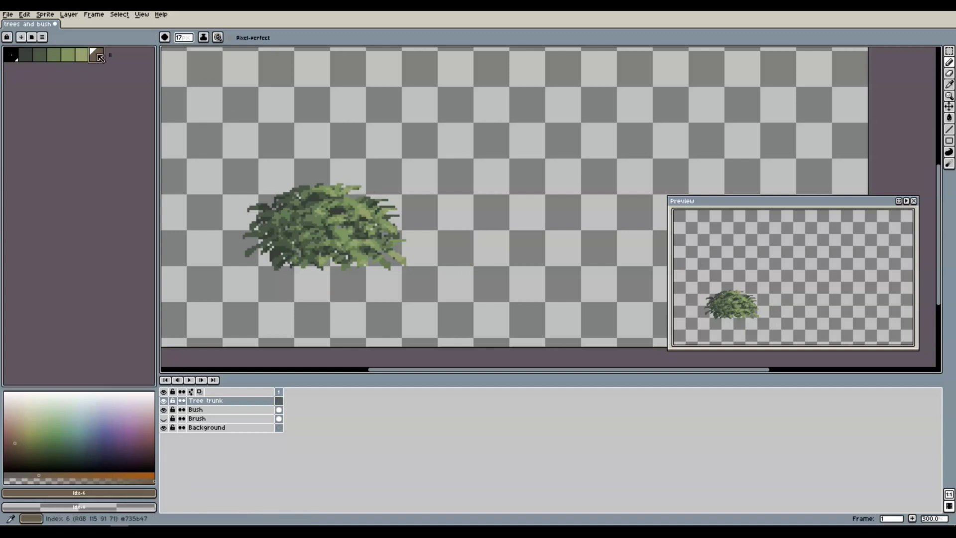
pyautogui.hotkey('ctrl', 's')
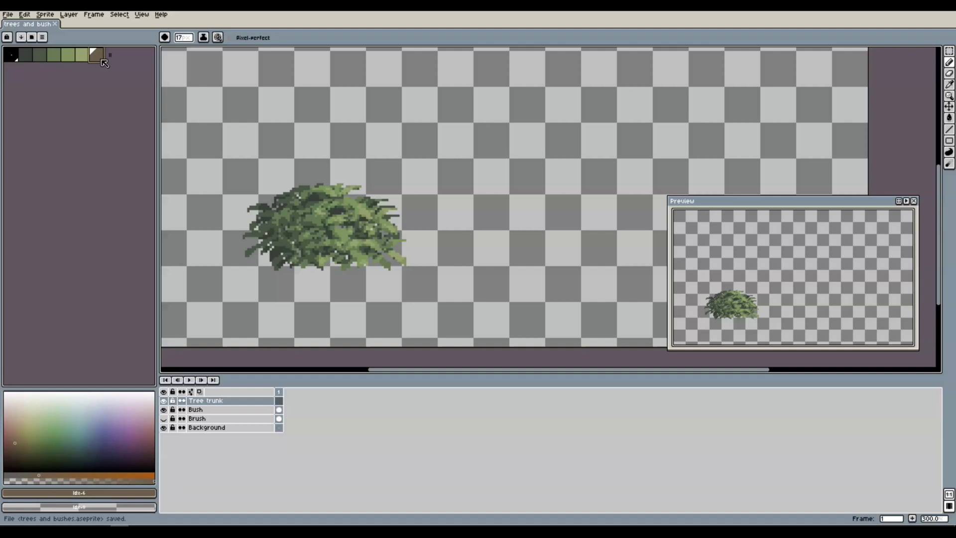
# Extend the palette beyond the greens and build a five-color brown ramp from dark brown to yellowish brown.
pyautogui.moveTo(108, 62); pyautogui.dragTo(155, 62)
pyautogui.hotkey('ctrl', 'z')
pyautogui.hotkey('ctrl', 'z')
pyautogui.hotkey('ctrl', 'z')
pyautogui.hotkey('ctrl', 'z')
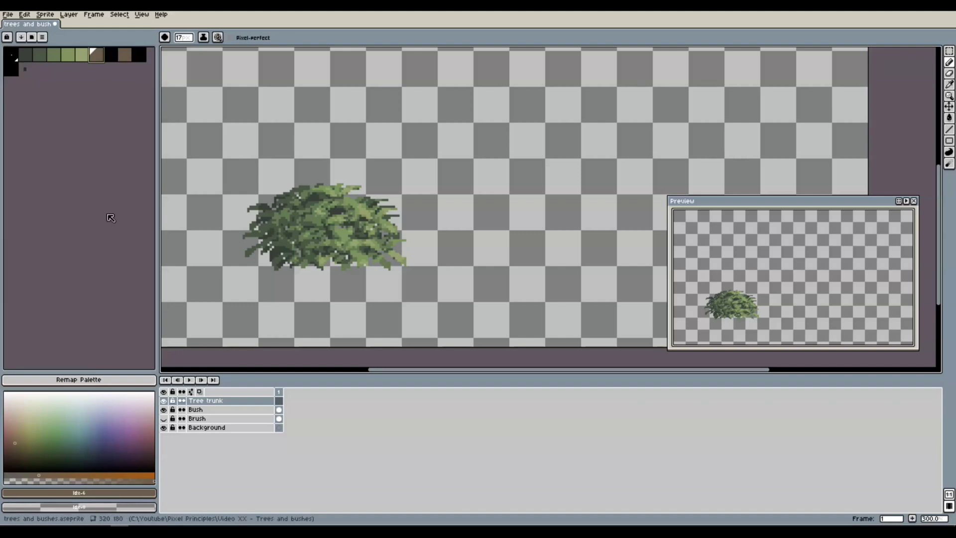
pyautogui.click(111, 55)
pyautogui.click(124, 55)
pyautogui.click(11, 68)
pyautogui.click(22, 437)
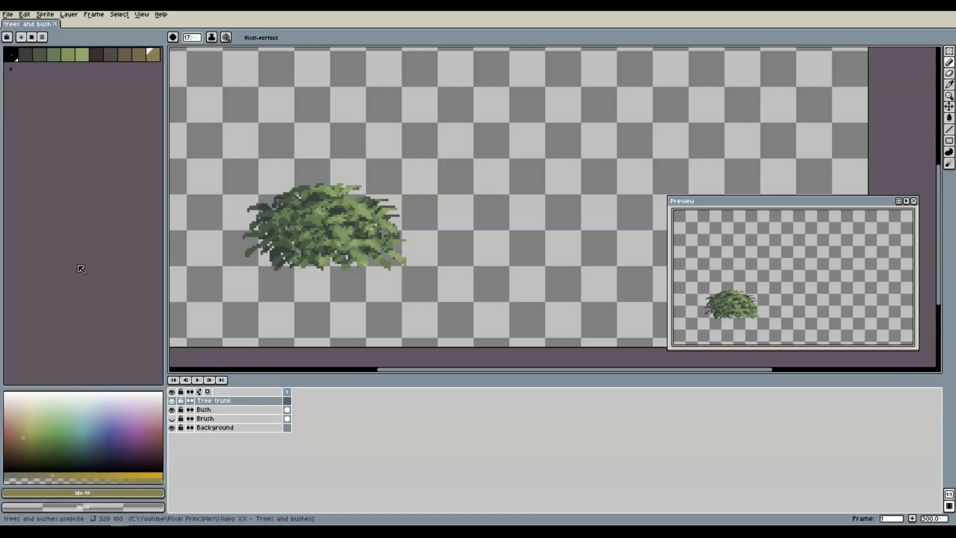
# Draw a flared trunk with its main forking branches on the Tree trunk layer in brown (index 7) with a 4 px brush.
pyautogui.click(110, 58)
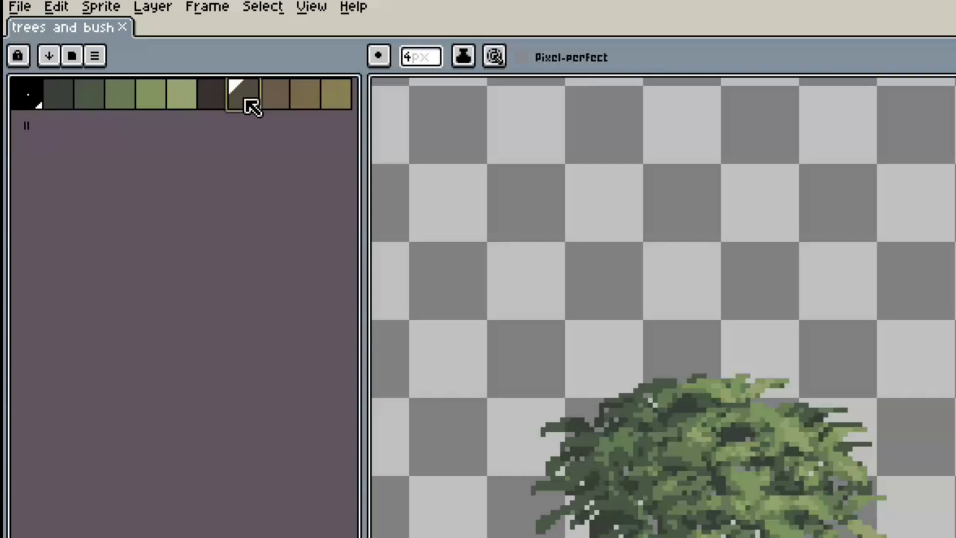
pyautogui.click(555, 177)
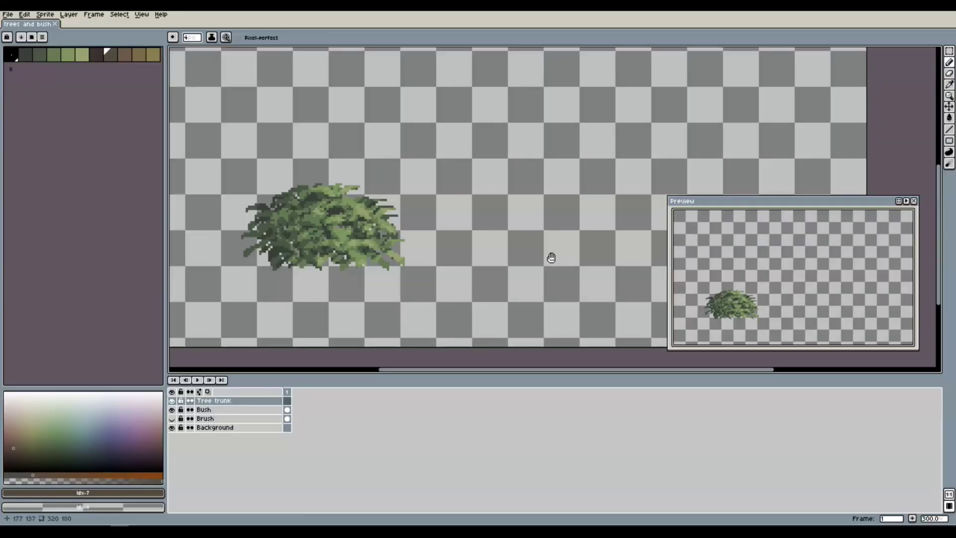
pyautogui.moveTo(550, 258)
pyautogui.mouseDown()
pyautogui.moveTo(468, 251)
pyautogui.moveTo(471, 209)
pyautogui.mouseUp()
pyautogui.hotkey('ctrl', 'z')
pyautogui.moveTo(451, 247)
pyautogui.mouseDown()
pyautogui.moveTo(465, 200)
pyautogui.moveTo(448, 105)
pyautogui.moveTo(461, 239)
pyautogui.moveTo(482, 235)
pyautogui.moveTo(472, 171)
pyautogui.moveTo(485, 121)
pyautogui.moveTo(473, 203)
pyautogui.mouseUp()
pyautogui.moveTo(470, 180); pyautogui.dragTo(476, 147)
pyautogui.moveTo(438, 219); pyautogui.dragTo(406, 174)
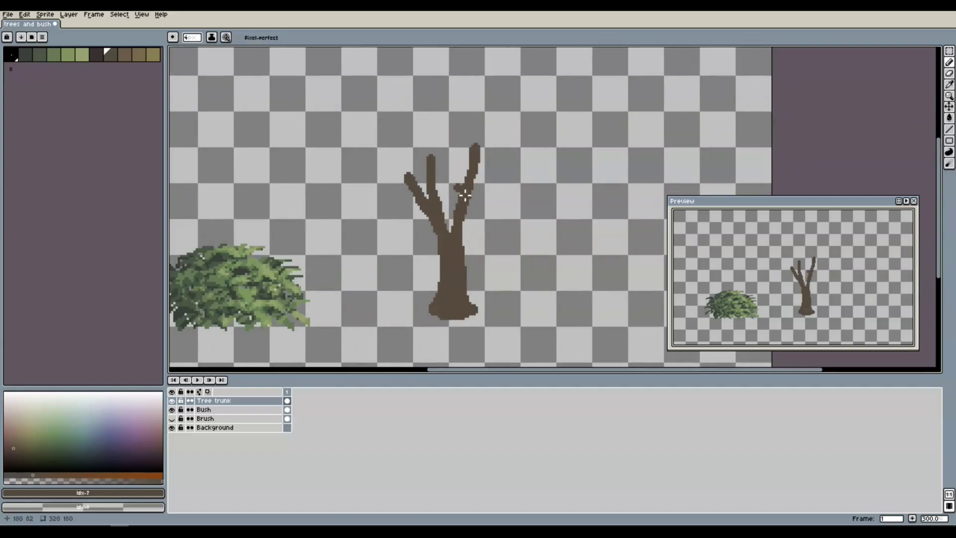
# Add thinner side branches and fine twigs around the upper tree, using 2 px and 1 px brushes.
pyautogui.moveTo(456, 196); pyautogui.dragTo(474, 188)
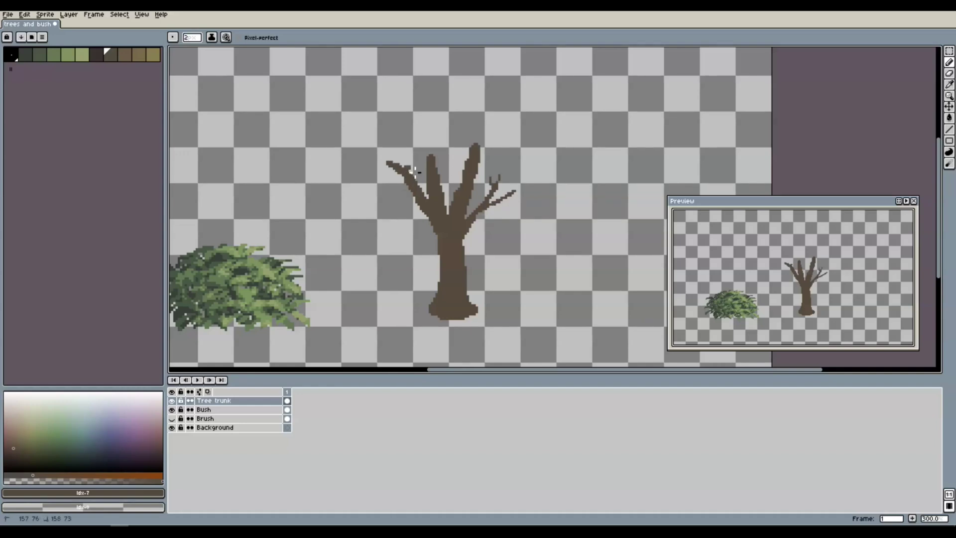
pyautogui.moveTo(407, 172); pyautogui.dragTo(408, 160)
pyautogui.press('-')
pyautogui.moveTo(408, 158); pyautogui.dragTo(447, 125)
pyautogui.press('+')
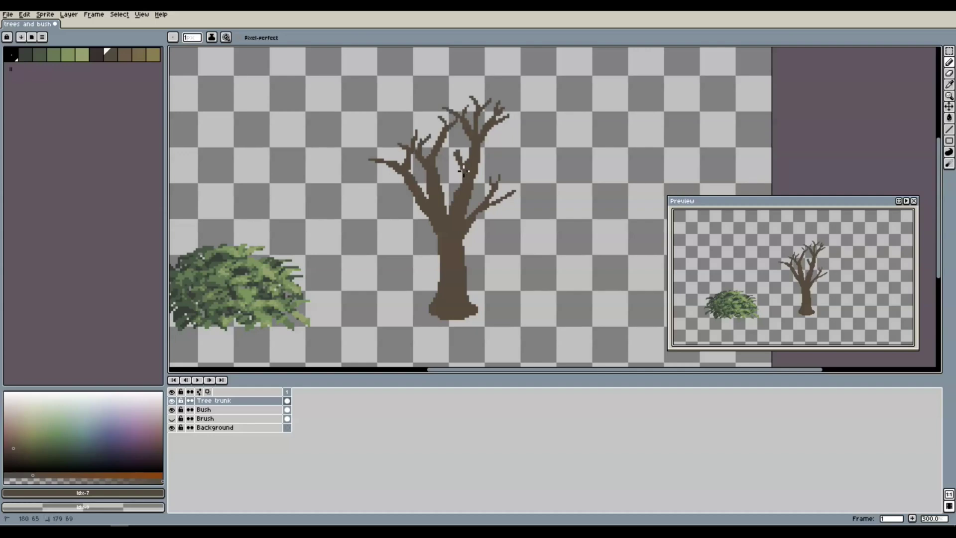
pyautogui.moveTo(464, 144); pyautogui.dragTo(458, 161)
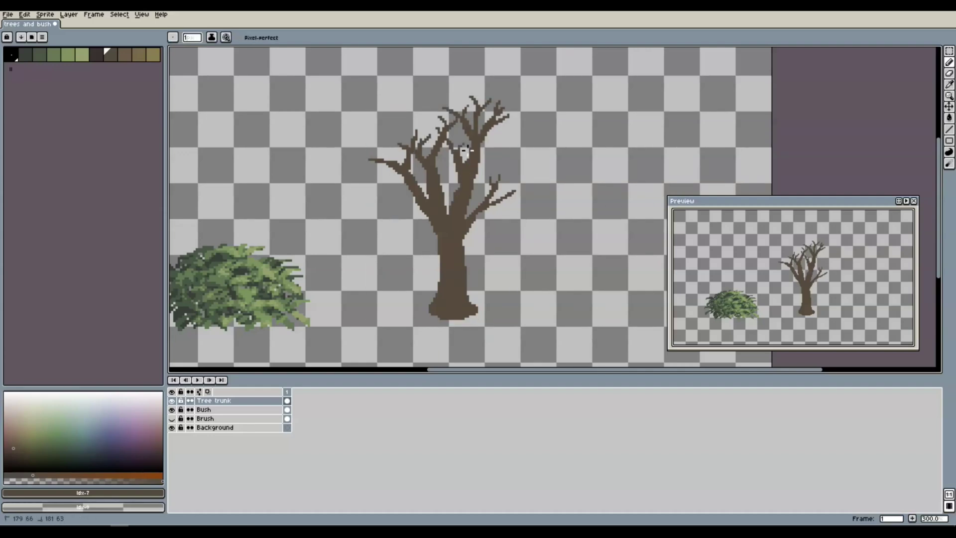
pyautogui.press('+')
pyautogui.press('+')
# Draw a long low branch with a small offshoot on the trunk's left side, undoing and redrawing its strokes and tidying it with the eraser.
pyautogui.moveTo(389, 213); pyautogui.dragTo(439, 228)
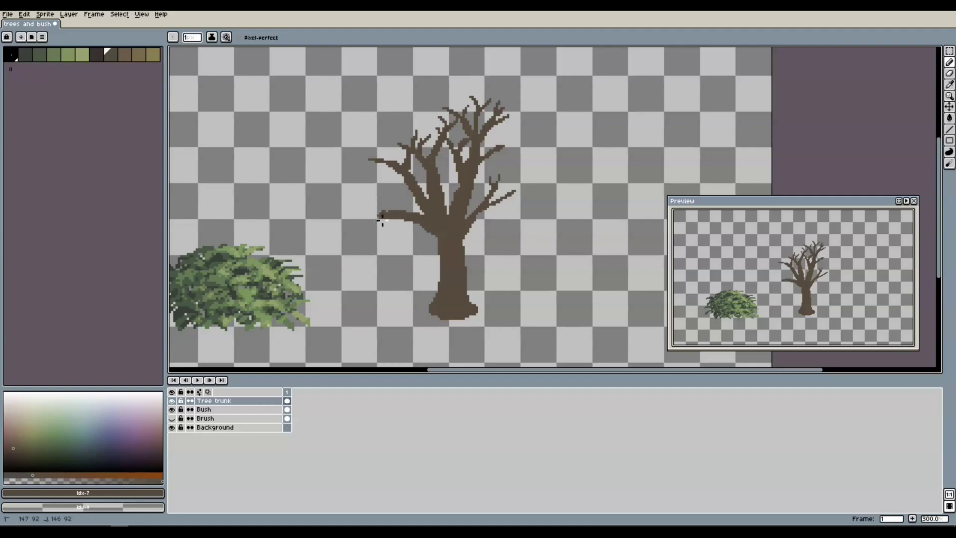
pyautogui.hotkey('ctrl', 'z')
pyautogui.hotkey('ctrl', 'z')
pyautogui.hotkey('ctrl', 'z')
pyautogui.hotkey('ctrl', 'z')
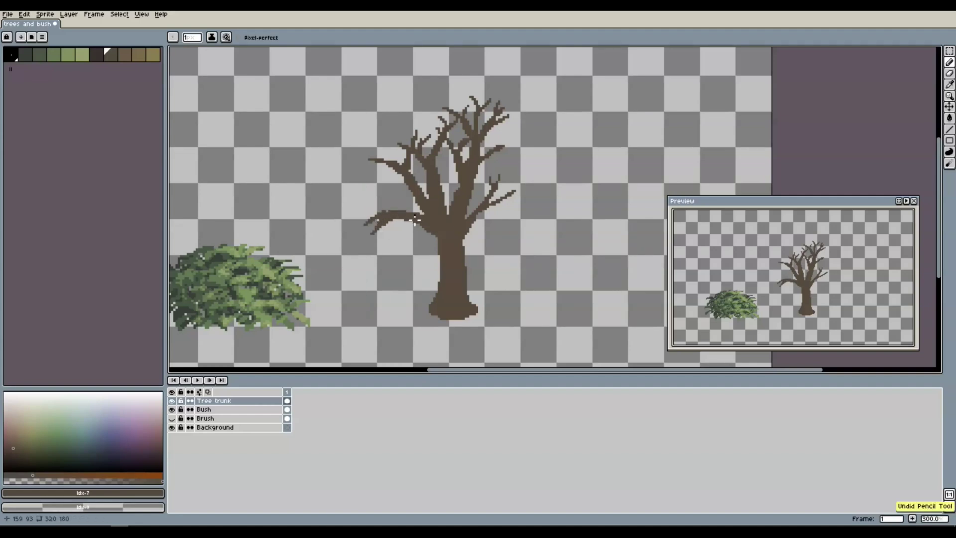
pyautogui.click(396, 218)
pyautogui.moveTo(378, 214)
pyautogui.mouseDown()
pyautogui.moveTo(364, 212)
pyautogui.moveTo(418, 216)
pyautogui.mouseUp()
pyautogui.press('e')
pyautogui.press('space')
pyautogui.press('b')
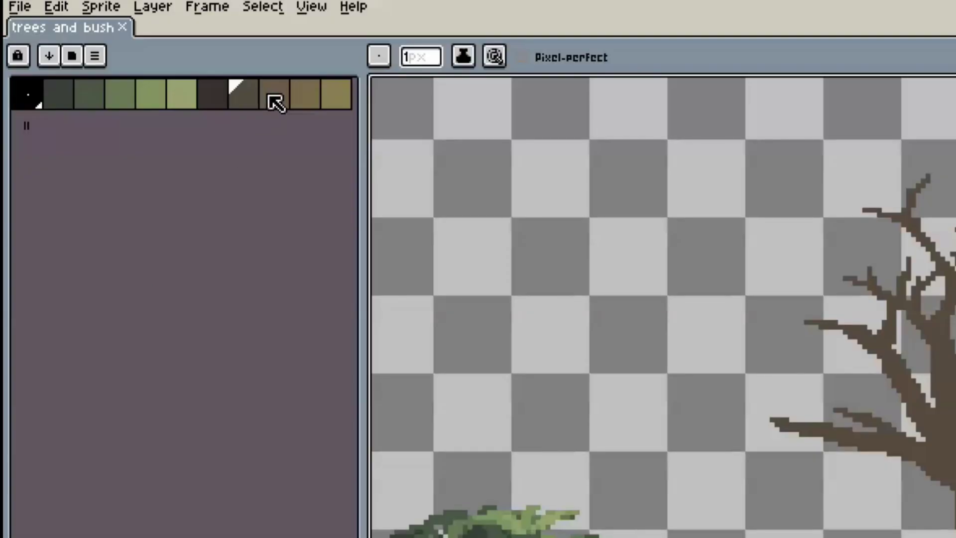
# Outline the lit right side of the trunk in lighter brown (index 8) and fill it with that color.
pyautogui.click(125, 56)
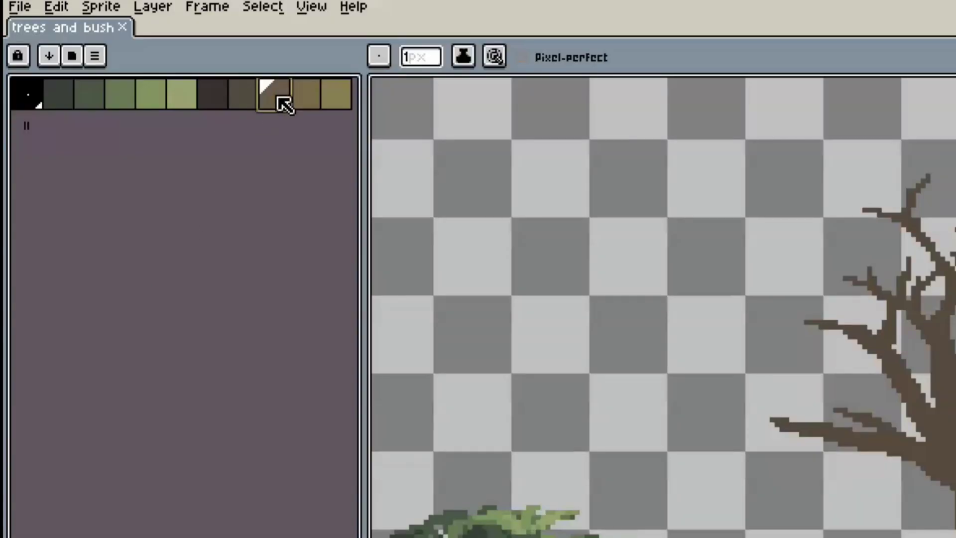
pyautogui.scroll(2, 497, 136)
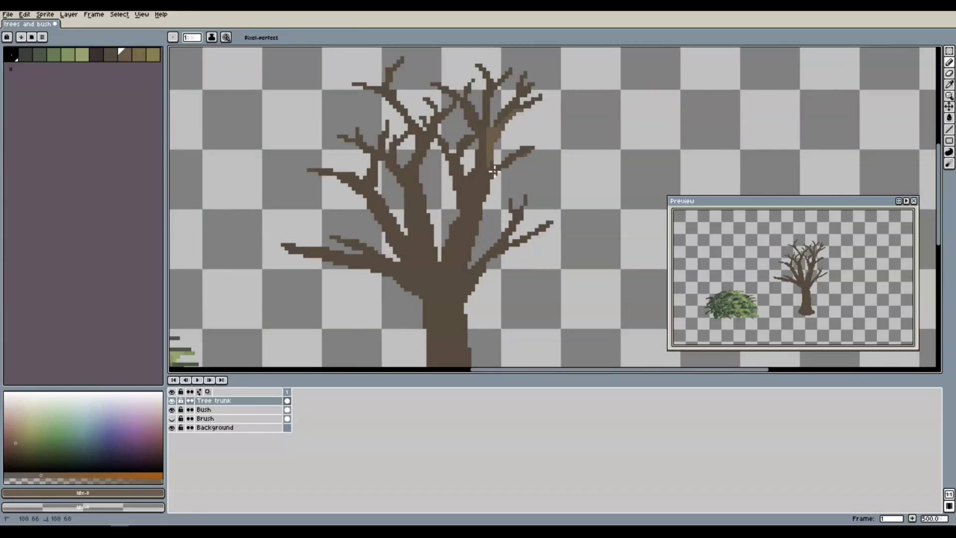
pyautogui.moveTo(493, 171)
pyautogui.mouseDown()
pyautogui.moveTo(465, 210)
pyautogui.moveTo(476, 354)
pyautogui.mouseUp()
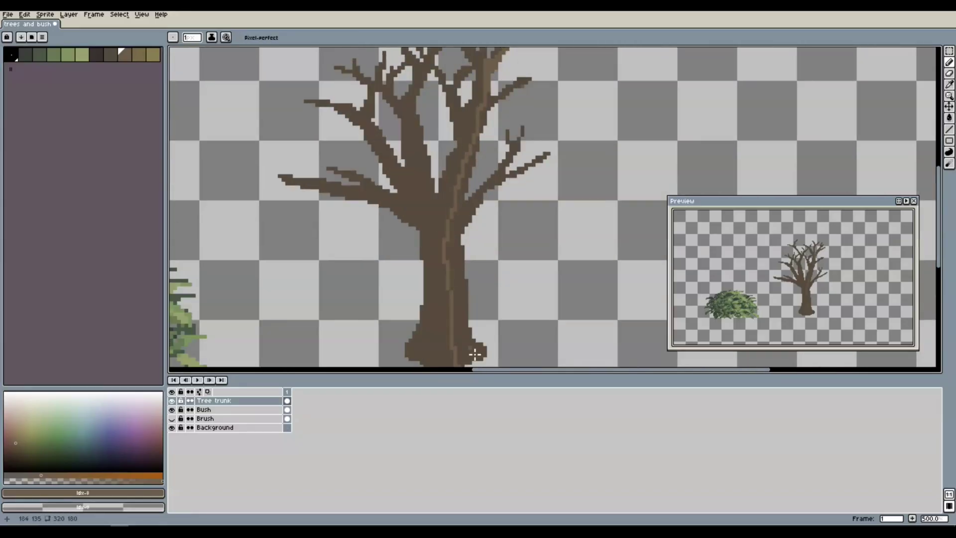
pyautogui.press('g')
pyautogui.click(460, 318)
# Paint and fill lighter brown lit areas along the main branches and twigs.
pyautogui.press('b')
pyautogui.moveTo(418, 131)
pyautogui.mouseDown()
pyautogui.moveTo(438, 225)
pyautogui.moveTo(429, 98)
pyautogui.mouseUp()
pyautogui.moveTo(474, 107); pyautogui.dragTo(461, 138)
pyautogui.moveTo(461, 138)
pyautogui.mouseDown()
pyautogui.moveTo(491, 148)
pyautogui.moveTo(463, 182)
pyautogui.mouseUp()
pyautogui.press('g')
pyautogui.click(479, 174)
pyautogui.press('b')
pyautogui.moveTo(500, 253); pyautogui.dragTo(528, 176)
pyautogui.moveTo(377, 164)
pyautogui.mouseDown()
pyautogui.moveTo(409, 221)
pyautogui.moveTo(312, 157)
pyautogui.mouseUp()
pyautogui.moveTo(403, 179); pyautogui.dragTo(391, 214)
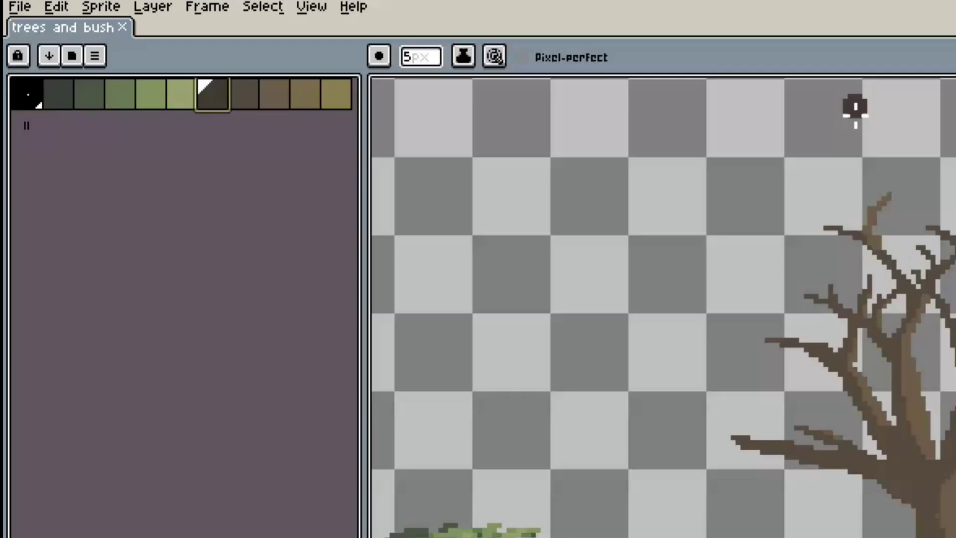
# Select the five brown palette colors and set the pencil's ink to Shading.
pyautogui.moveTo(98, 54); pyautogui.dragTo(127, 56)
pyautogui.moveTo(284, 105); pyautogui.dragTo(335, 100)
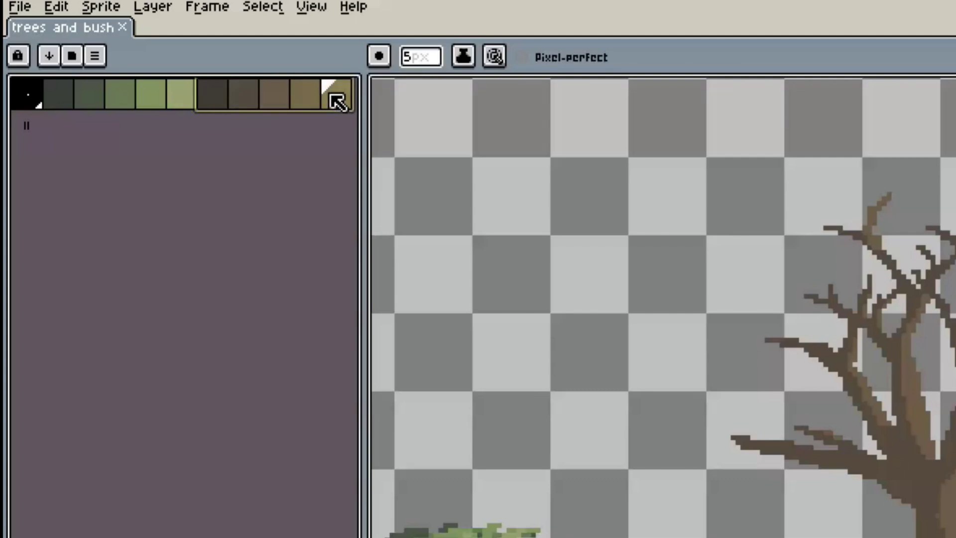
pyautogui.click(463, 56)
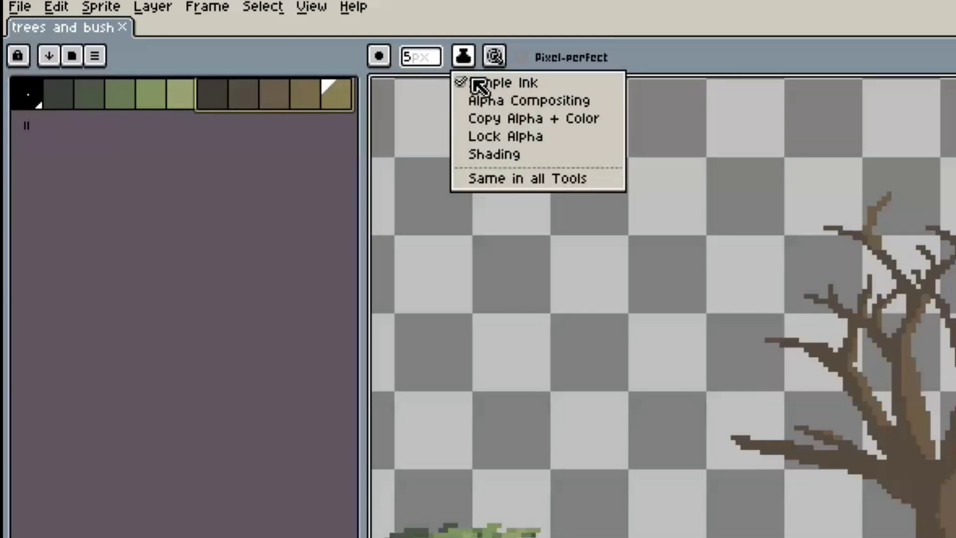
pyautogui.click(490, 154)
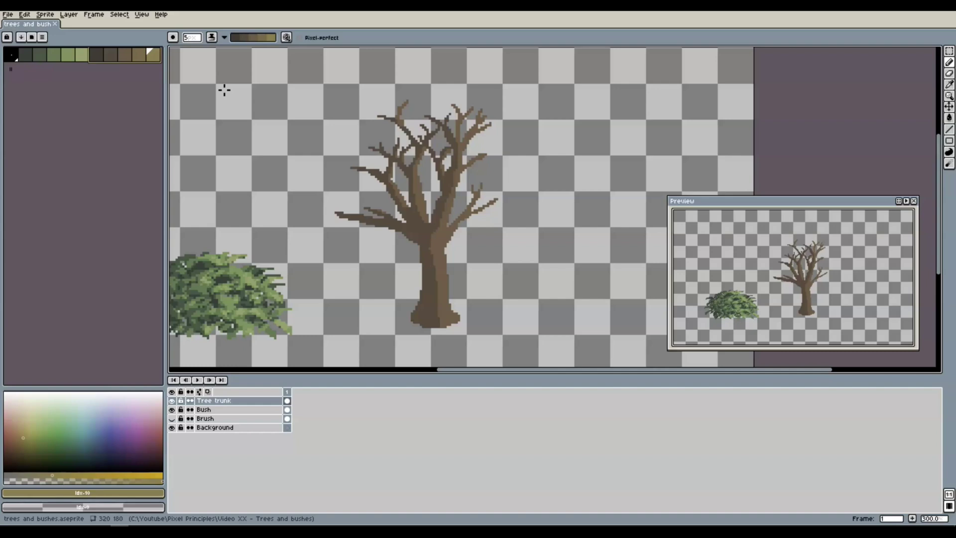
# Darken the left branches, branch forks and trunk with the 5 px shading brush.
pyautogui.moveTo(733, 445); pyautogui.dragTo(924, 537)
pyautogui.moveTo(787, 342); pyautogui.dragTo(885, 441)
pyautogui.moveTo(802, 429); pyautogui.dragTo(874, 469)
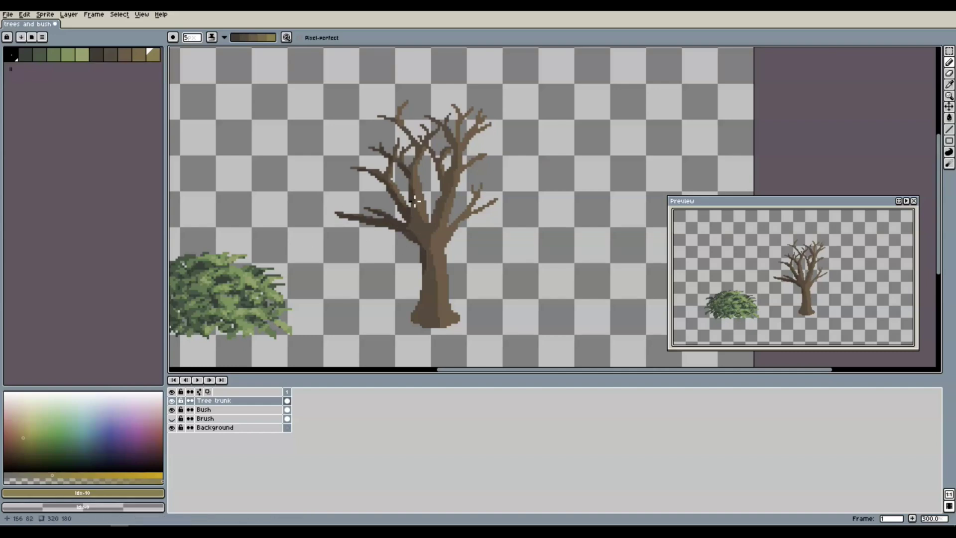
pyautogui.moveTo(413, 200)
pyautogui.mouseDown()
pyautogui.moveTo(447, 329)
pyautogui.moveTo(432, 168)
pyautogui.mouseUp()
pyautogui.moveTo(386, 125)
pyautogui.mouseDown()
pyautogui.moveTo(448, 149)
pyautogui.moveTo(450, 232)
pyautogui.mouseUp()
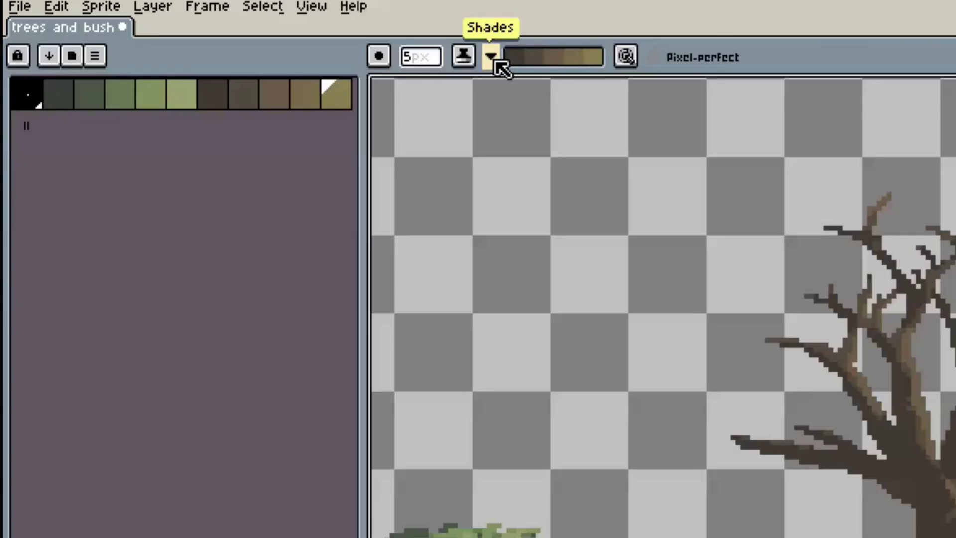
# Reverse the brown shade, lighten the trunk and branches with a 2 px shading brush, and save the sprite.
pyautogui.click(495, 61)
pyautogui.click(519, 85)
pyautogui.hotkey('ctrl', 'z')
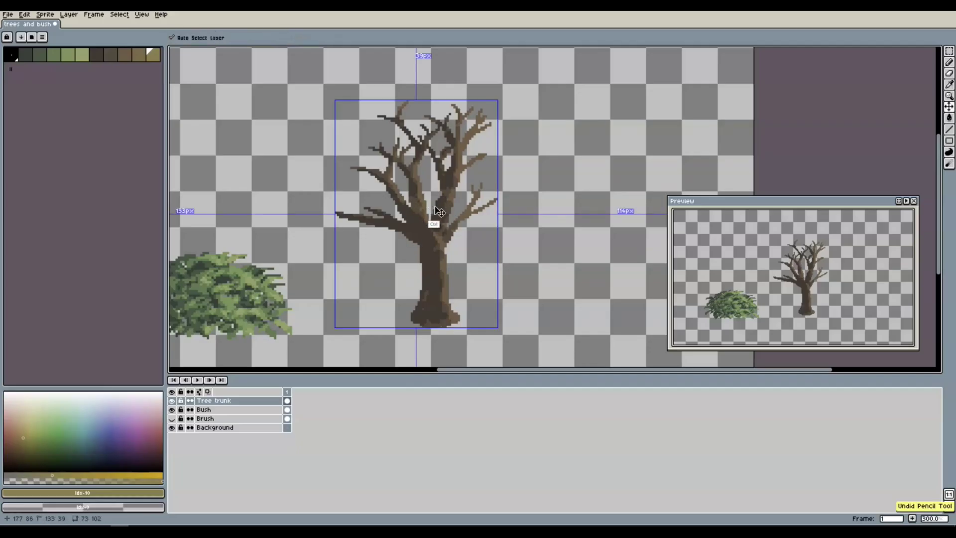
pyautogui.moveTo(434, 238)
pyautogui.mouseDown()
pyautogui.moveTo(437, 279)
pyautogui.moveTo(451, 287)
pyautogui.mouseUp()
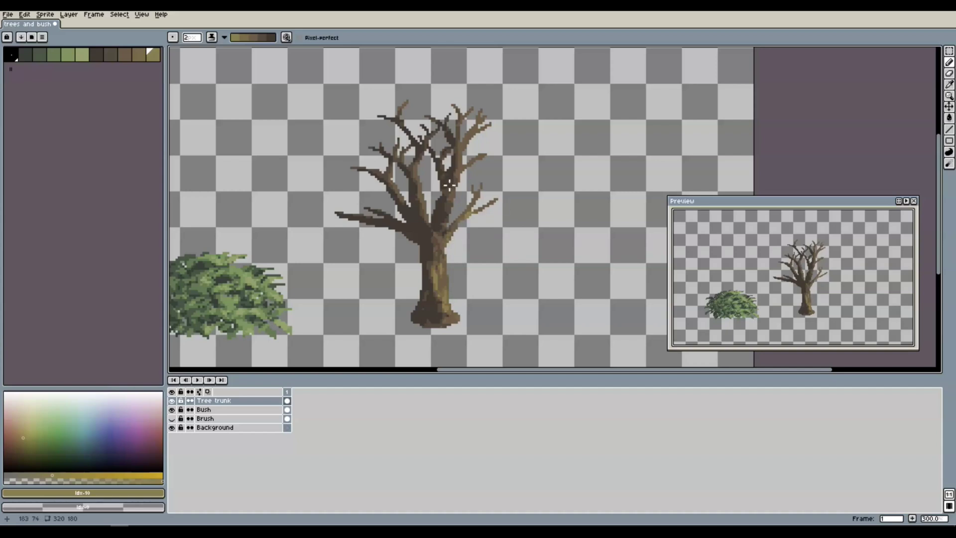
pyautogui.moveTo(449, 185); pyautogui.dragTo(466, 174)
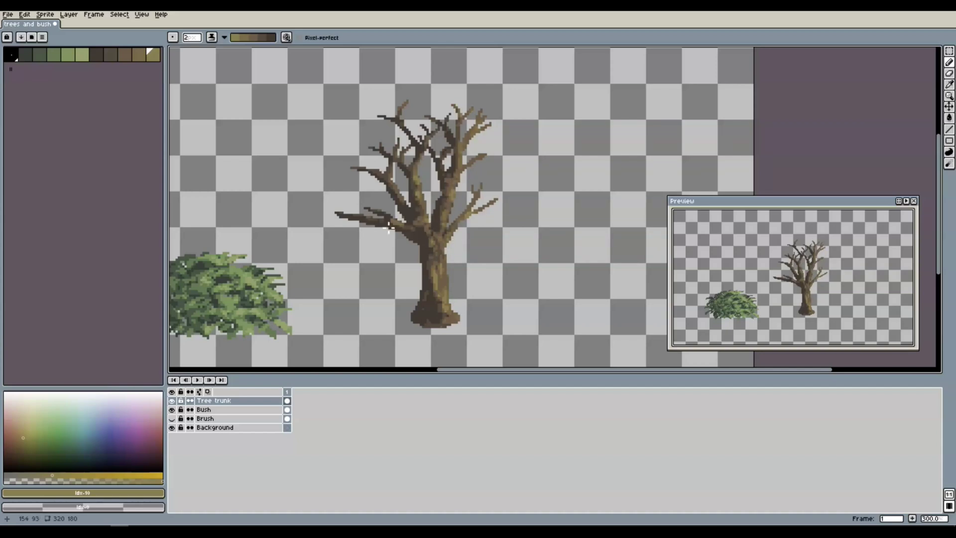
pyautogui.hotkey('ctrl', 'z')
pyautogui.moveTo(408, 224); pyautogui.dragTo(362, 216)
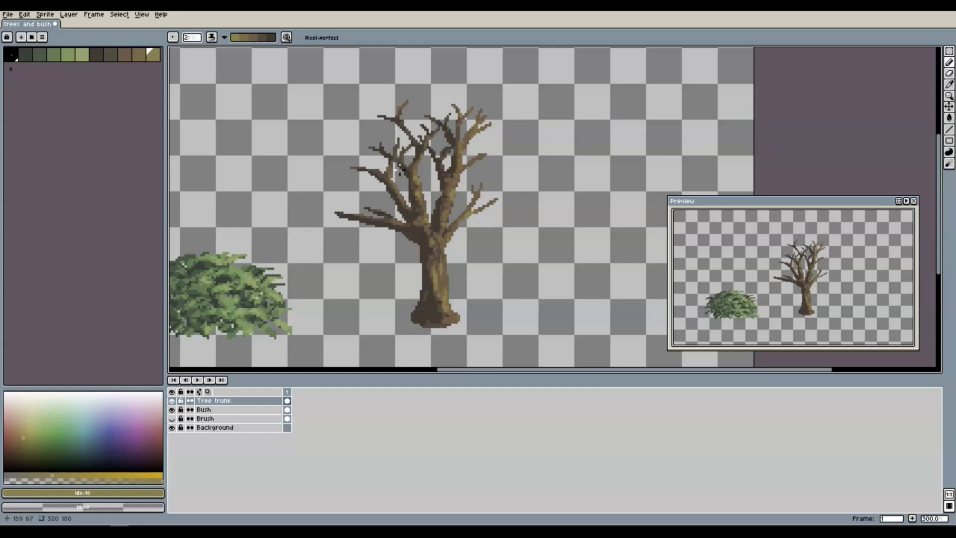
pyautogui.hotkey('ctrl', 's')
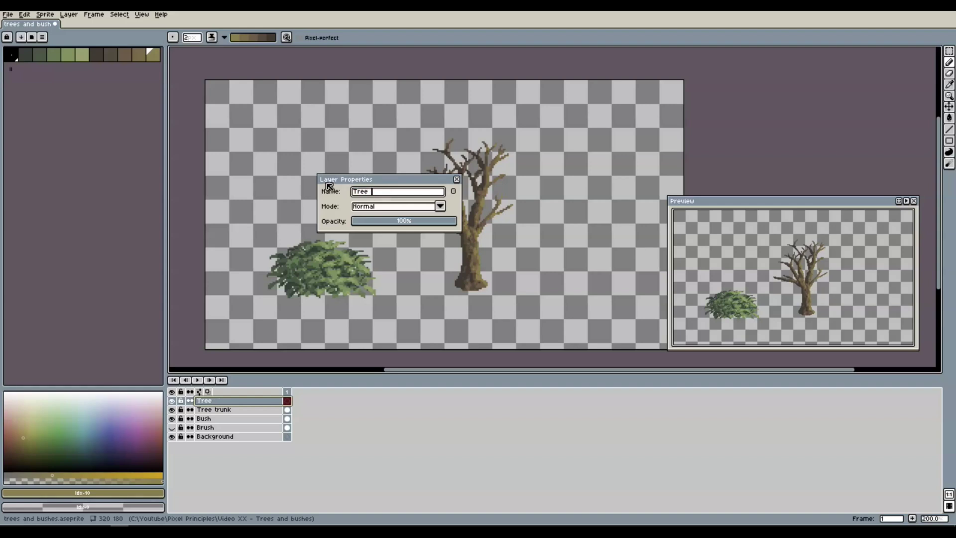
# Name the new top layer "Tree leaves".
pyautogui.write('es')
pyautogui.press('Return')
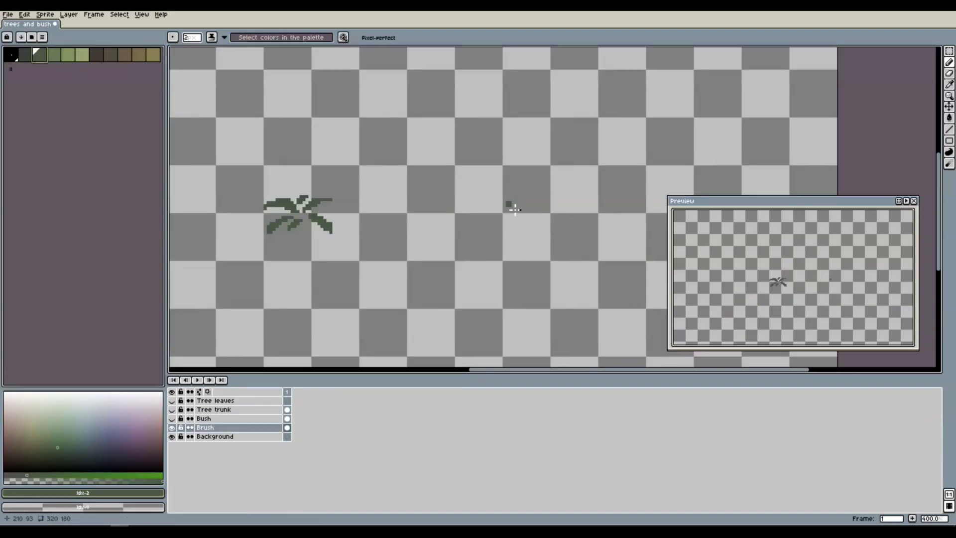
# Draw a small rounded leaf cluster beside the old leaf shape on the Brush layer with a 1 px brush, and save.
pyautogui.press('-')
pyautogui.moveTo(490, 203); pyautogui.dragTo(504, 189)
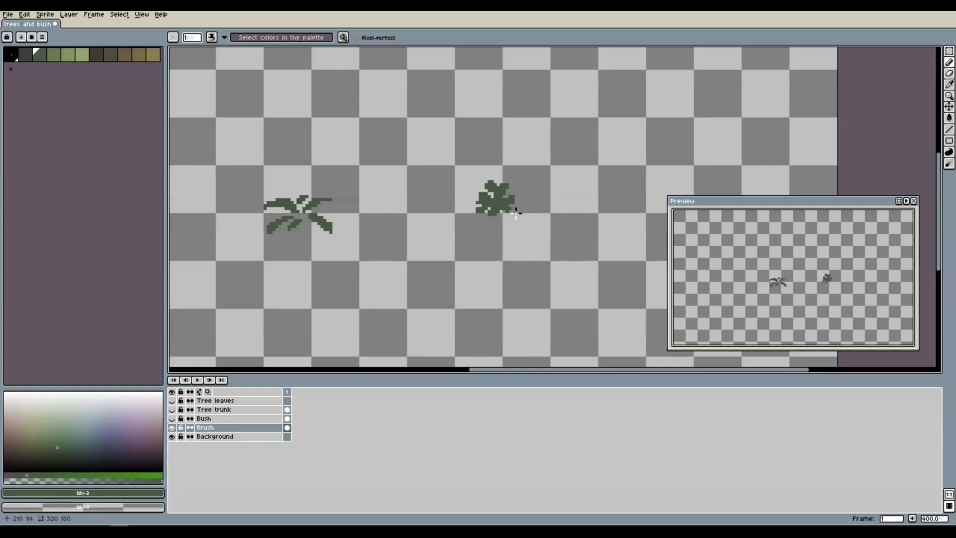
pyautogui.hotkey('ctrl', 's')
# Select the rounded leaf cluster and turn it into a custom brush.
pyautogui.press('m')
pyautogui.moveTo(438, 148); pyautogui.dragTo(531, 238)
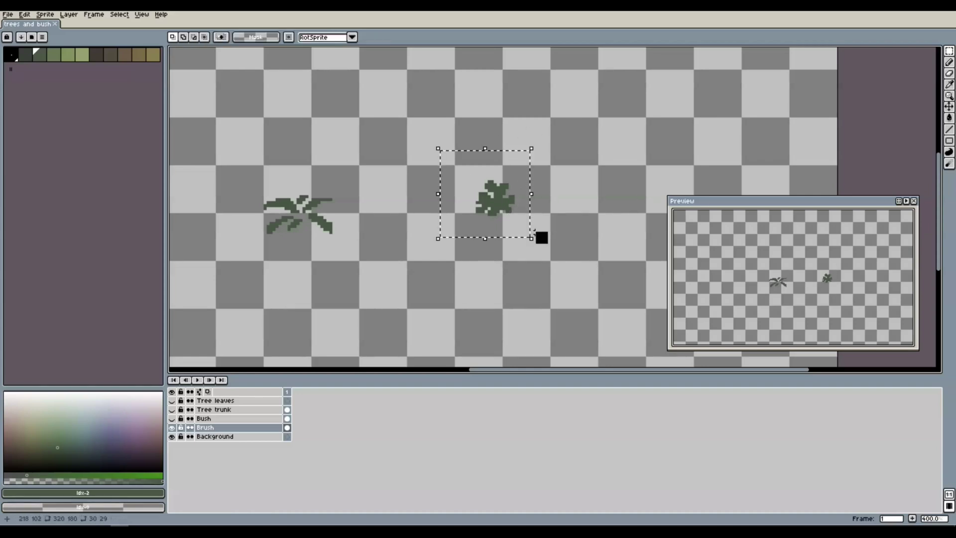
pyautogui.hotkey('ctrl', 'b')
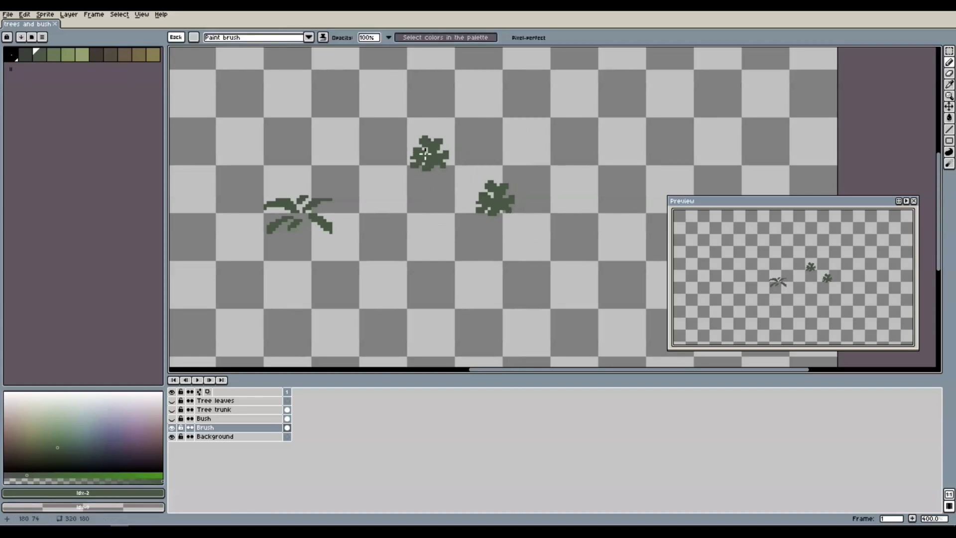
# Hide the Brush layer and show the Tree trunk and Tree leaves layers.
pyautogui.click(172, 427)
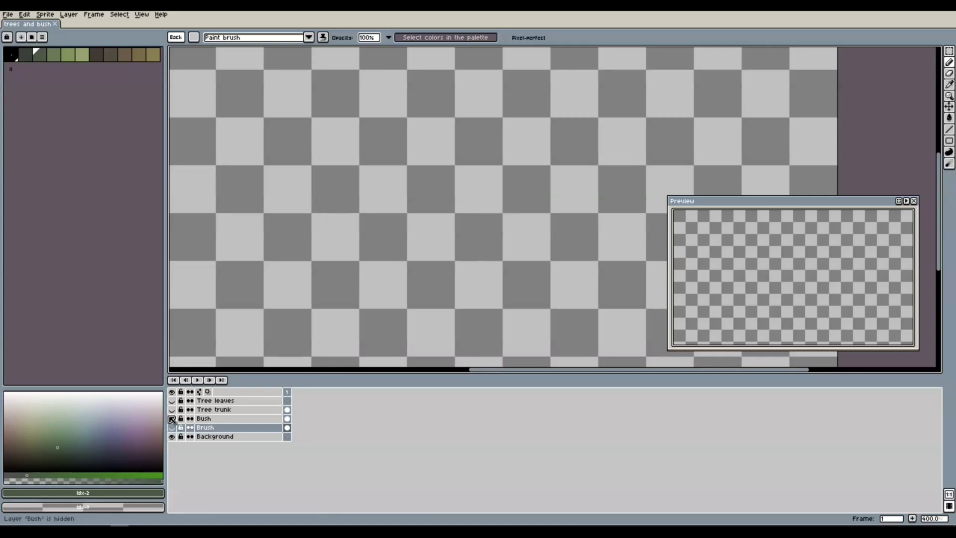
pyautogui.click(172, 410)
pyautogui.click(172, 401)
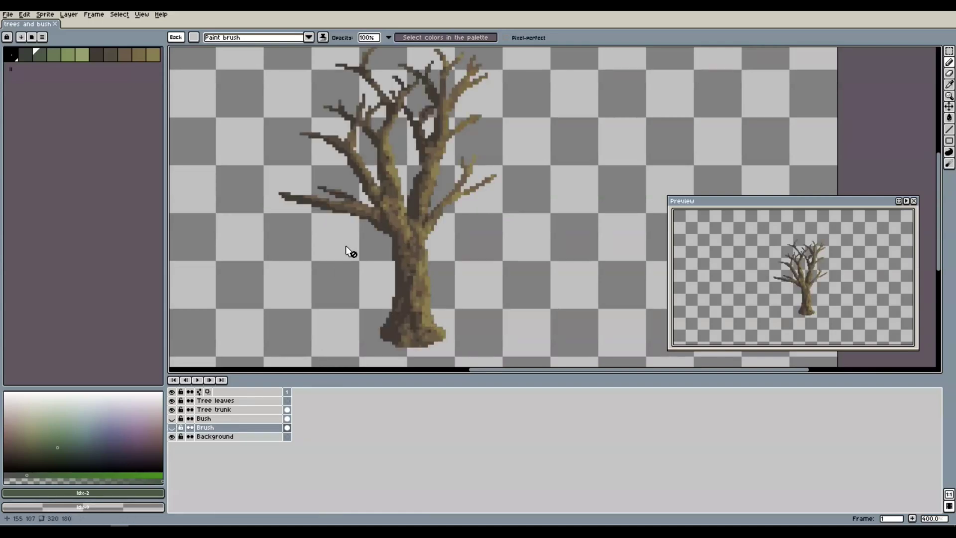
# Cover the tree's branches with dark green (index 2) leaf stamps on the Tree leaves layer.
pyautogui.click(243, 400)
pyautogui.scroll(-1, 365, 232)
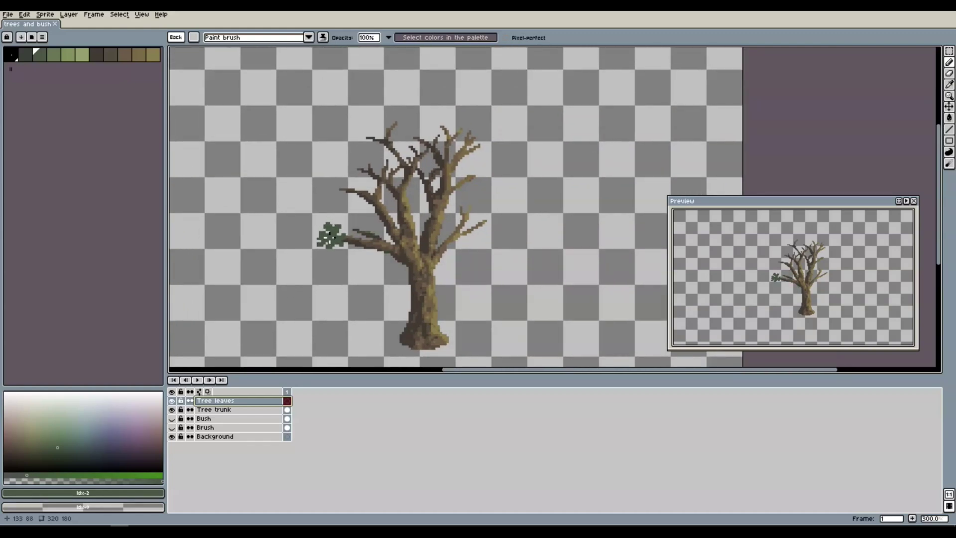
pyautogui.moveTo(348, 227)
pyautogui.mouseDown()
pyautogui.moveTo(369, 166)
pyautogui.moveTo(387, 163)
pyautogui.moveTo(438, 160)
pyautogui.moveTo(503, 209)
pyautogui.moveTo(408, 237)
pyautogui.moveTo(359, 212)
pyautogui.moveTo(383, 261)
pyautogui.mouseUp()
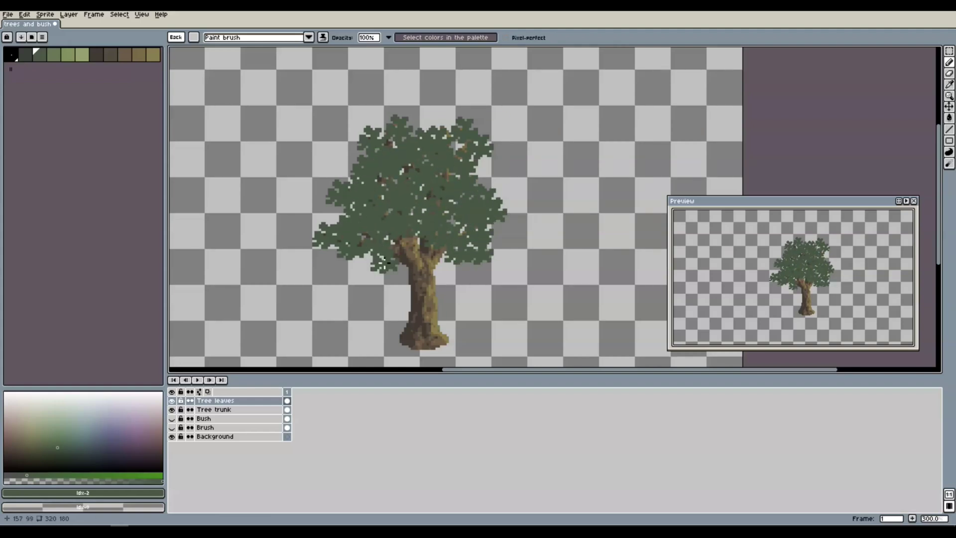
pyautogui.click(438, 114)
# Stamp mid-green (index 3) leaves over the crown, leaving dark leaves along its left and lower edges.
pyautogui.press(']')
pyautogui.click(362, 229)
pyautogui.click(408, 240)
pyautogui.click(465, 239)
pyautogui.click(385, 206)
pyautogui.click(431, 199)
pyautogui.click(447, 134)
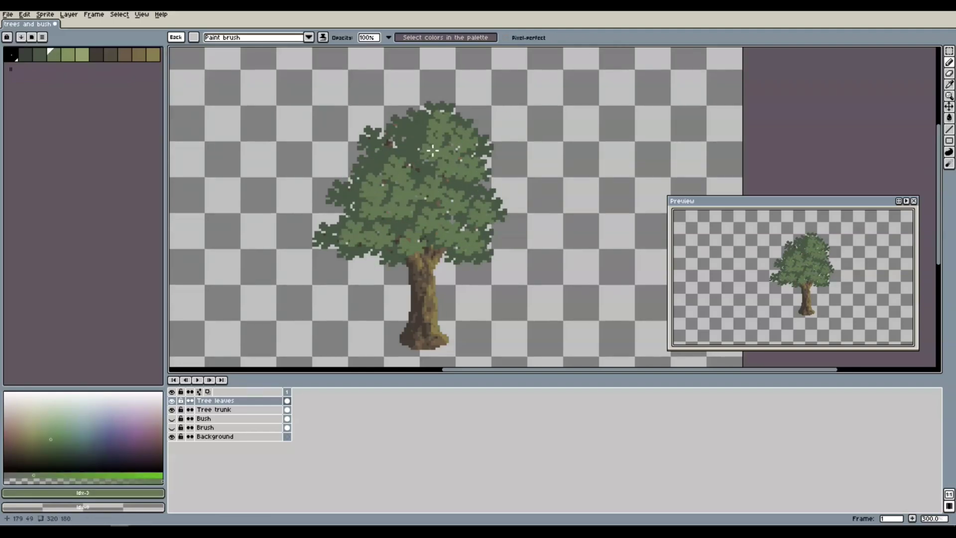
pyautogui.moveTo(432, 149)
pyautogui.mouseDown()
pyautogui.moveTo(418, 164)
pyautogui.moveTo(452, 128)
pyautogui.moveTo(486, 142)
pyautogui.mouseUp()
# Stamp light green (index 4) leaf clusters over the right side of the tree's crown.
pyautogui.press(']')
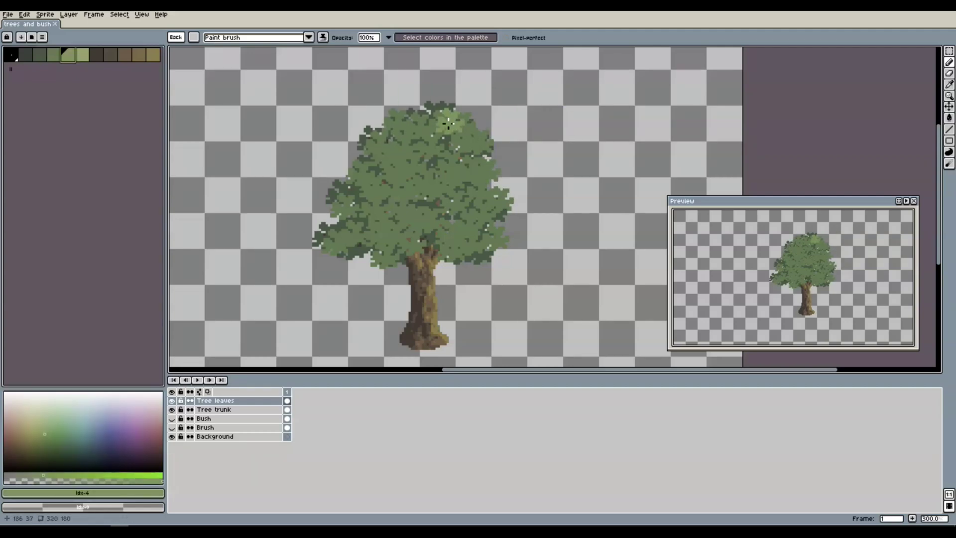
pyautogui.click(448, 117)
pyautogui.click(467, 130)
pyautogui.click(493, 204)
pyautogui.click(458, 242)
pyautogui.click(485, 233)
pyautogui.click(462, 159)
pyautogui.click(446, 149)
# Undo the last light green leaf stamps on the crown.
pyautogui.hotkey('ctrl', 'z')
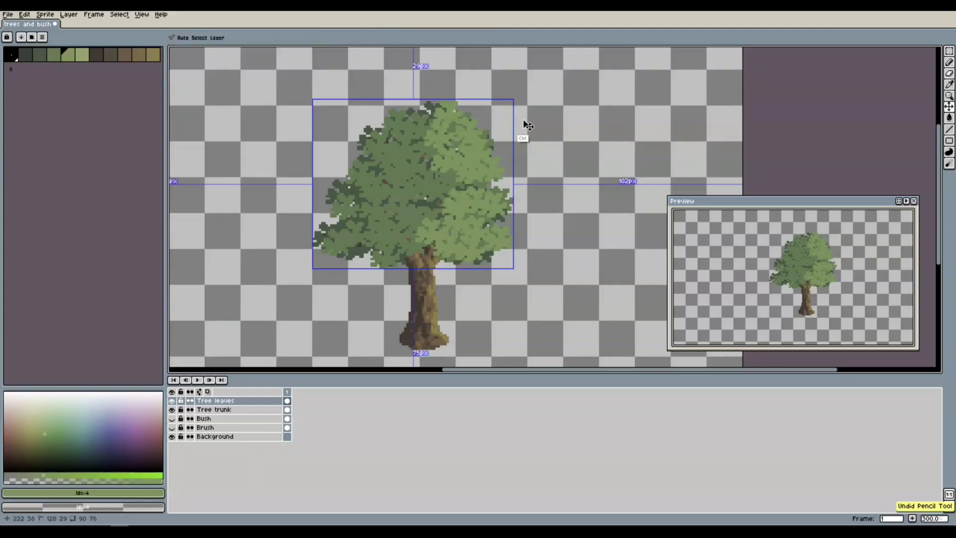
pyautogui.hotkey('ctrl', 'z')
pyautogui.hotkey('ctrl', 'z')
pyautogui.hotkey('ctrl', 'z')
pyautogui.hotkey('ctrl', 'z')
pyautogui.hotkey('ctrl', 'z')
pyautogui.hotkey('ctrl', 'z')
# Stamp light green (index 4) leaves across the crown's centre and right side, undoing the stray stamp on the left side.
pyautogui.click(440, 148)
pyautogui.click(408, 213)
pyautogui.click(464, 199)
pyautogui.click(471, 157)
pyautogui.click(429, 180)
pyautogui.click(427, 239)
pyautogui.click(418, 124)
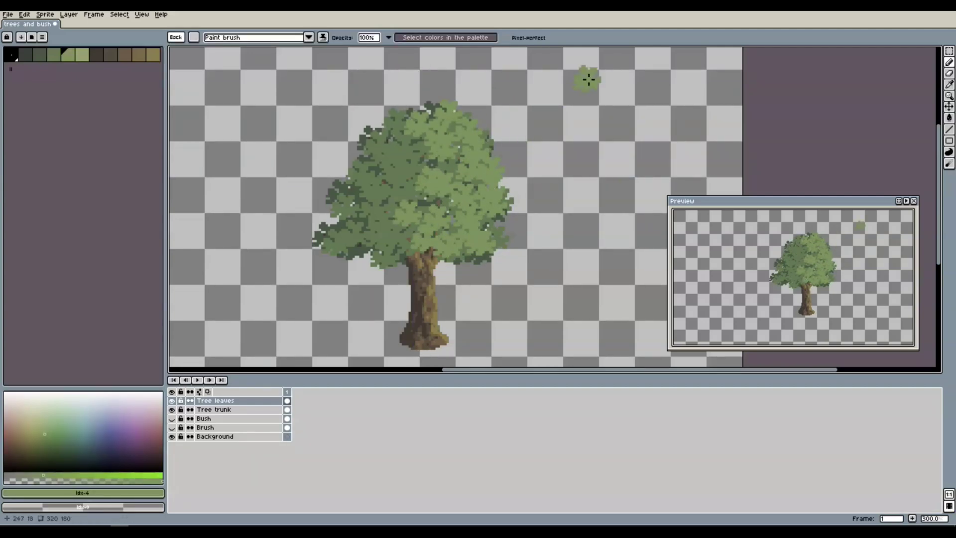
pyautogui.click(448, 162)
pyautogui.click(495, 231)
pyautogui.click(389, 164)
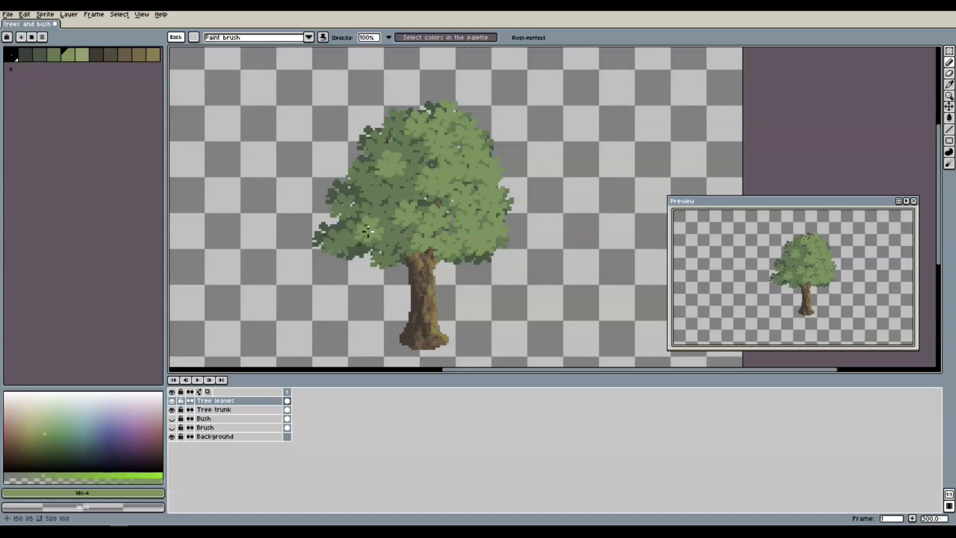
pyautogui.hotkey('ctrl', 'z')
# Select the five greens, darkest to lightest, as the shading ramp and set the pencil to shading ink.
pyautogui.click(27, 58)
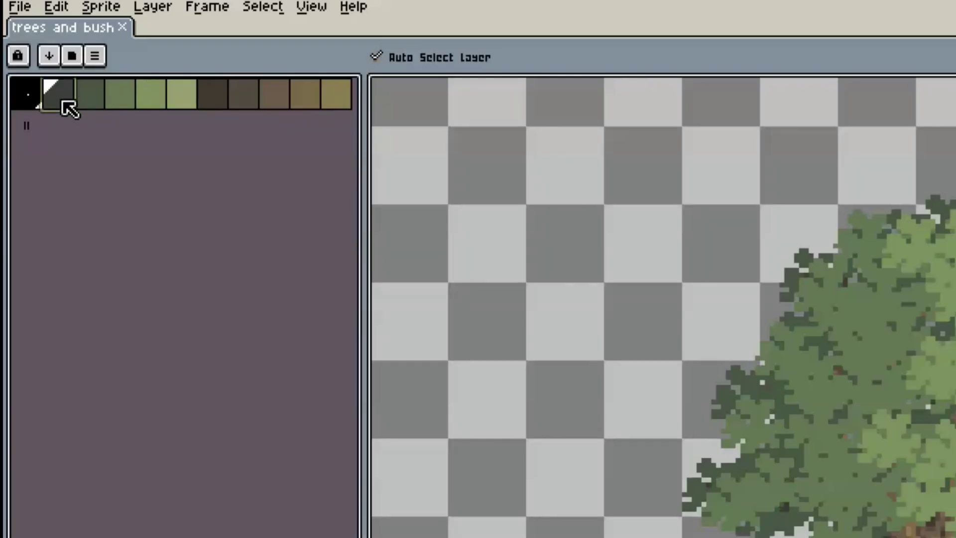
pyautogui.moveTo(69, 107); pyautogui.dragTo(171, 103)
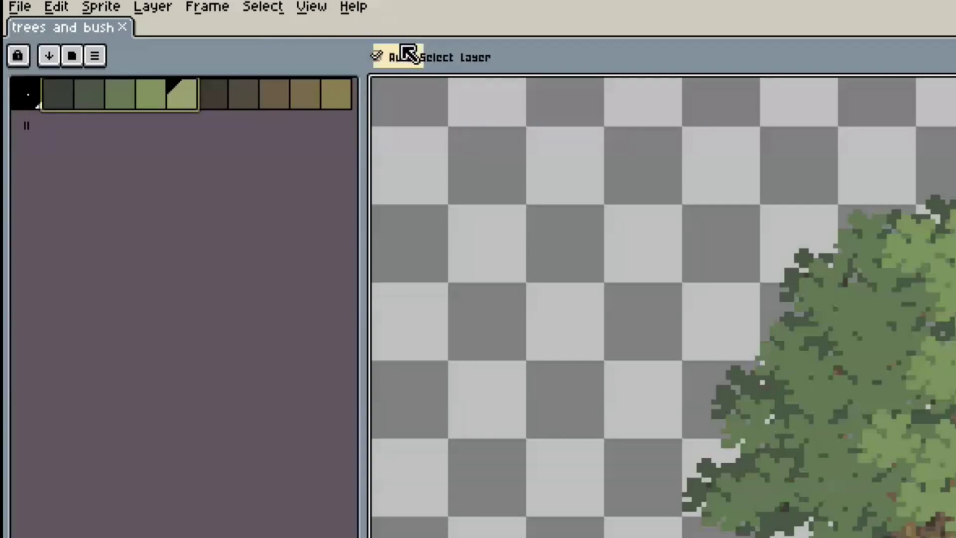
pyautogui.click(382, 56)
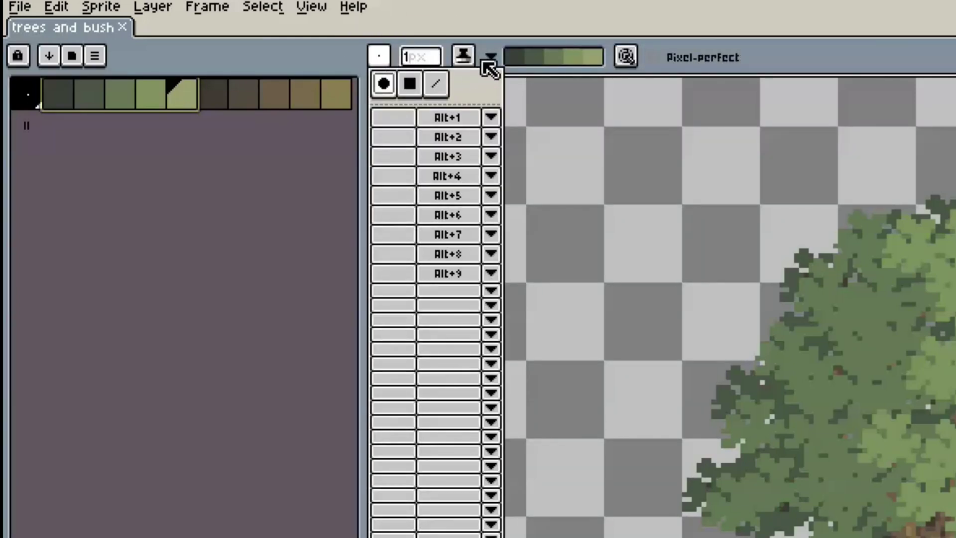
pyautogui.click(464, 58)
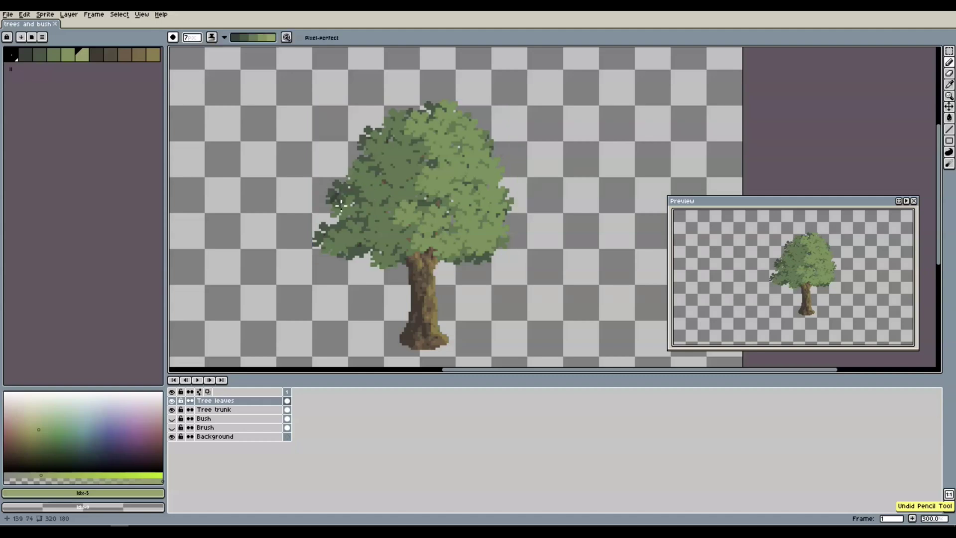
# Shade the crown with 7 and 6 px brushes, lightening its right edge and darkening the left and centre with the ramp reversed.
pyautogui.moveTo(373, 130)
pyautogui.mouseDown()
pyautogui.moveTo(389, 215)
pyautogui.moveTo(473, 212)
pyautogui.moveTo(475, 253)
pyautogui.mouseUp()
pyautogui.hotkey('ctrl', 'z')
pyautogui.click(253, 37)
pyautogui.press('-')
pyautogui.moveTo(479, 112); pyautogui.dragTo(452, 253)
pyautogui.click(448, 147)
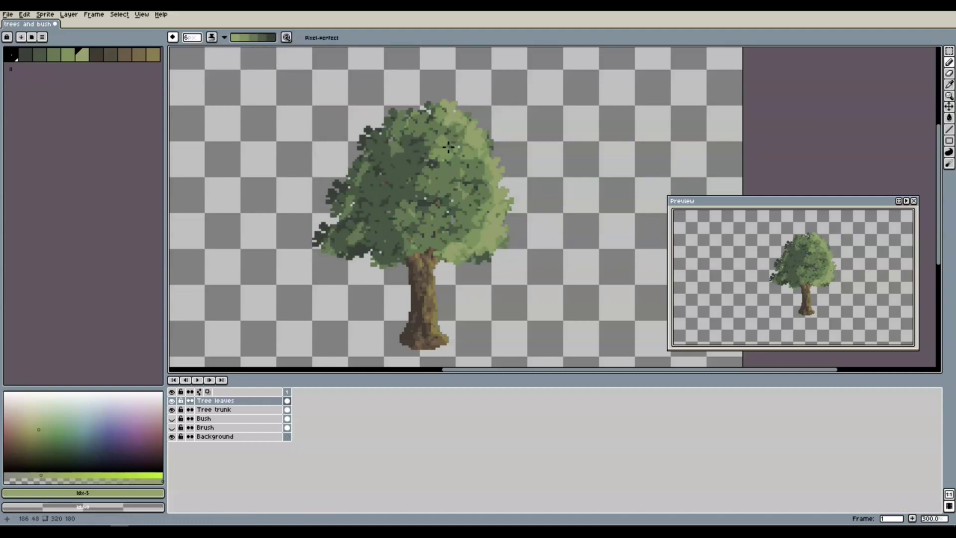
# Reduce the brush to 3 px and break up the crown's central leaves with small shading strokes.
pyautogui.press('-')
pyautogui.press('-')
pyautogui.press('-')
pyautogui.moveTo(448, 147)
pyautogui.mouseDown()
pyautogui.moveTo(394, 238)
pyautogui.moveTo(378, 142)
pyautogui.moveTo(438, 224)
pyautogui.moveTo(504, 204)
pyautogui.mouseUp()
pyautogui.hotkey('ctrl', 'z')
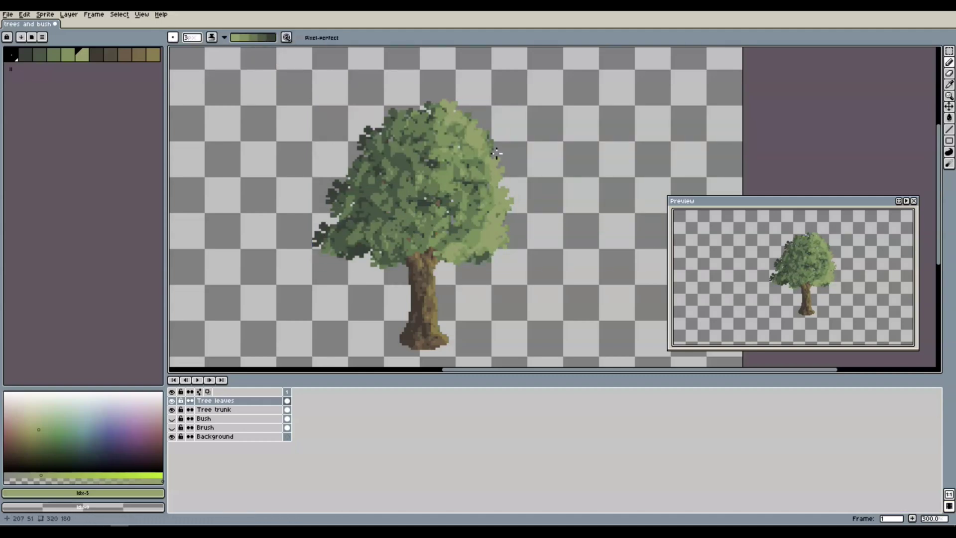
pyautogui.moveTo(496, 153)
pyautogui.mouseDown()
pyautogui.moveTo(401, 145)
pyautogui.moveTo(393, 241)
pyautogui.mouseUp()
# Flip the shading ramp to dark-to-light, lighten small leaf patches across the crown, and flip the ramp back.
pyautogui.click(239, 40)
pyautogui.moveTo(475, 229)
pyautogui.mouseDown()
pyautogui.moveTo(499, 239)
pyautogui.moveTo(422, 138)
pyautogui.mouseUp()
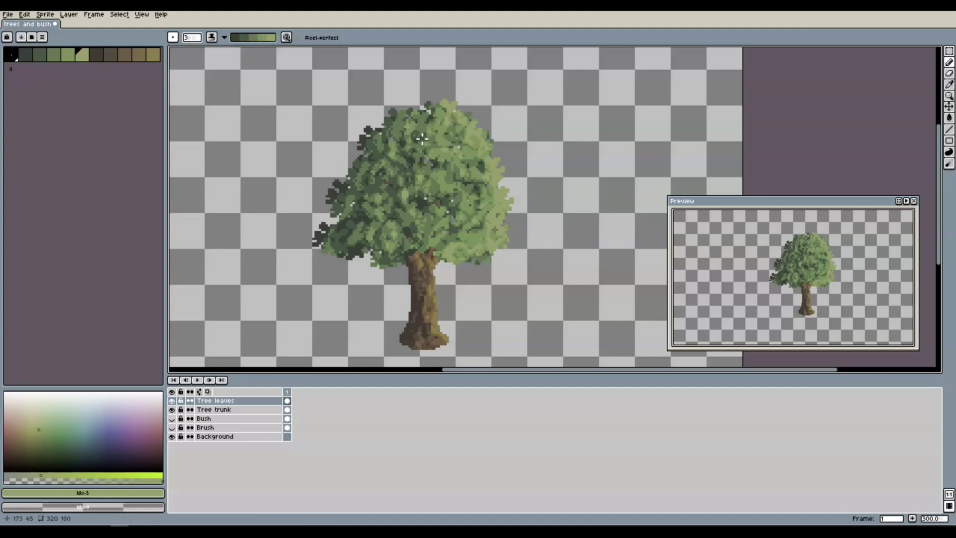
pyautogui.click(224, 37)
pyautogui.click(252, 71)
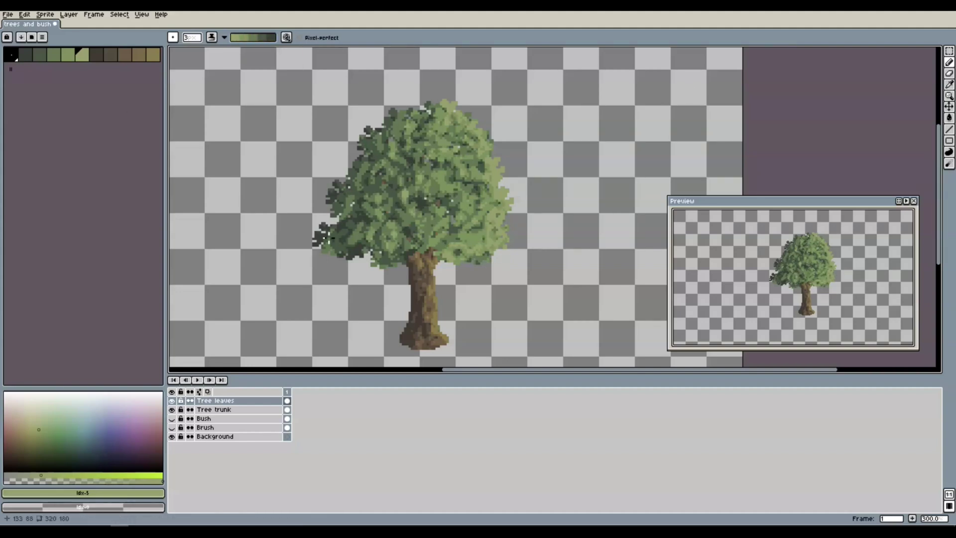